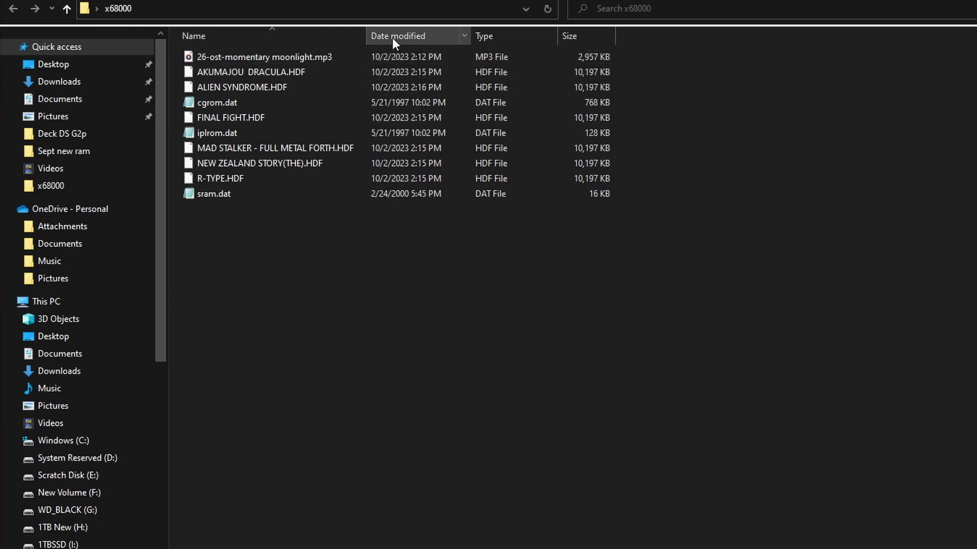
Step: Sort the x68000 folder by file type and delete 26-ost-momentary moonlight.mp3
{"action": "left_click", "coordinate": [479, 39]}
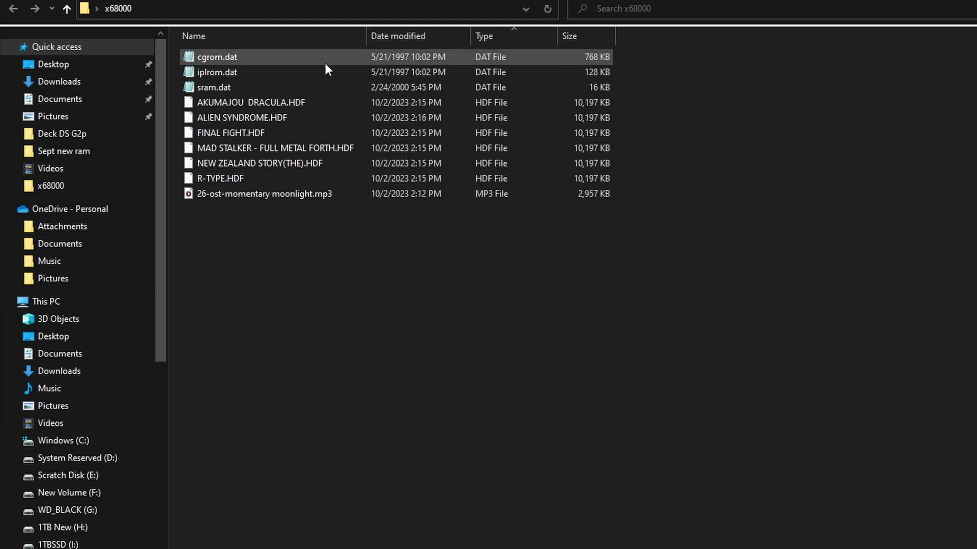
{"action": "left_click", "coordinate": [295, 58]}
{"action": "left_click", "coordinate": [296, 85], "text": "shift"}
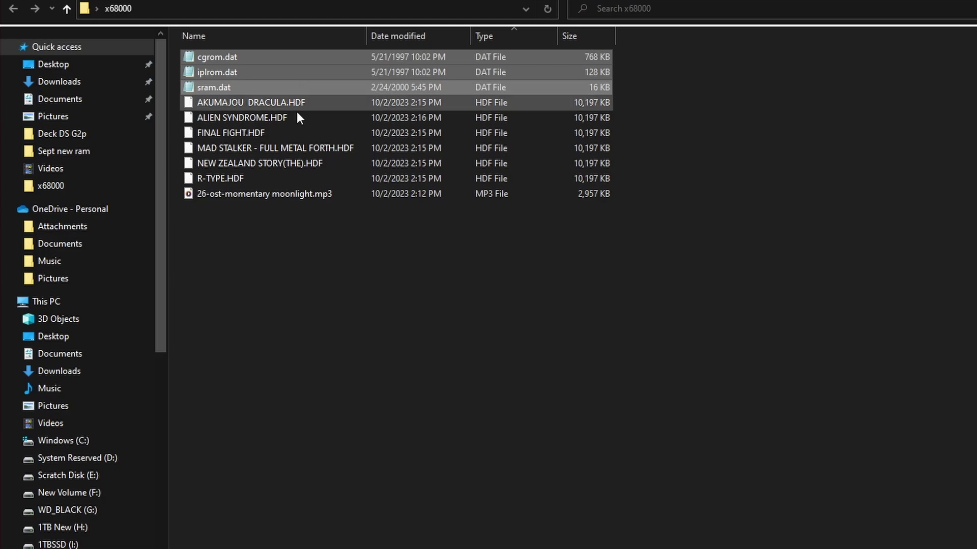
{"action": "right_click", "coordinate": [291, 202]}
{"action": "key", "text": "Delete"}
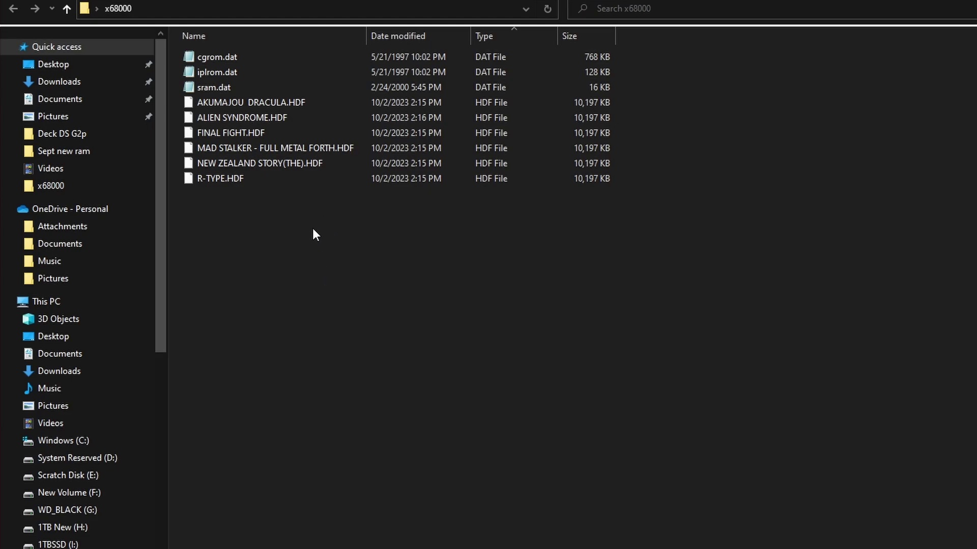
Step: Copy all the .dat and .HDF files in the x68000 folder, from cgrom.dat through R-TYPE.HDF
{"action": "left_click", "coordinate": [226, 184]}
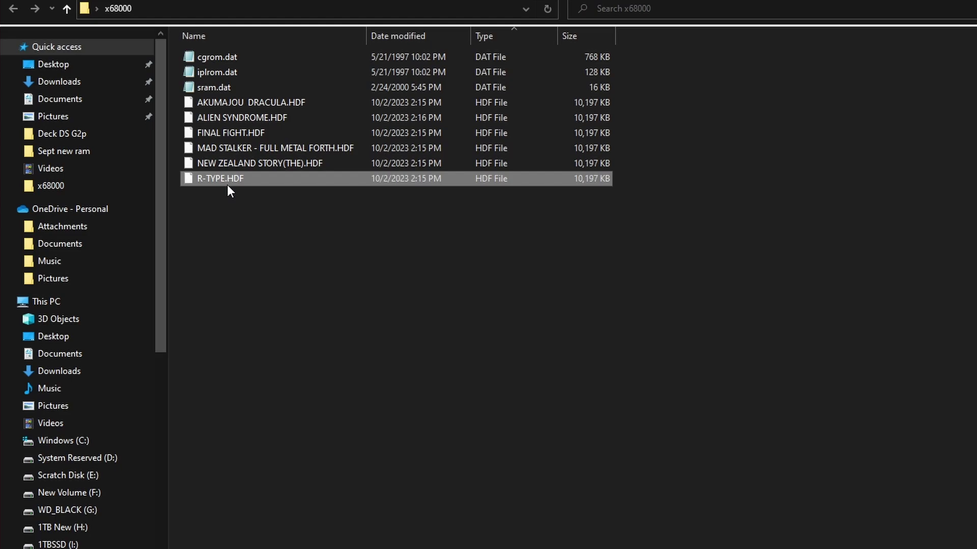
{"action": "left_click", "coordinate": [232, 55], "text": "shift"}
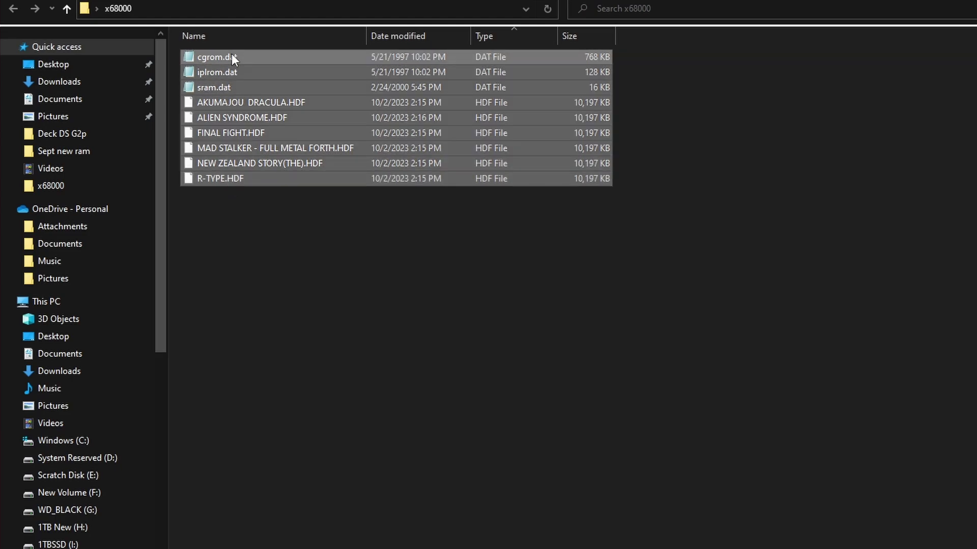
{"action": "right_click", "coordinate": [231, 55]}
{"action": "left_click", "coordinate": [355, 297]}
Step: Paste the copied files into the X68000 folder on USB Drive (K:), replacing the files in the destination
{"action": "left_click", "coordinate": [135, 545]}
{"action": "left_click", "coordinate": [245, 73]}
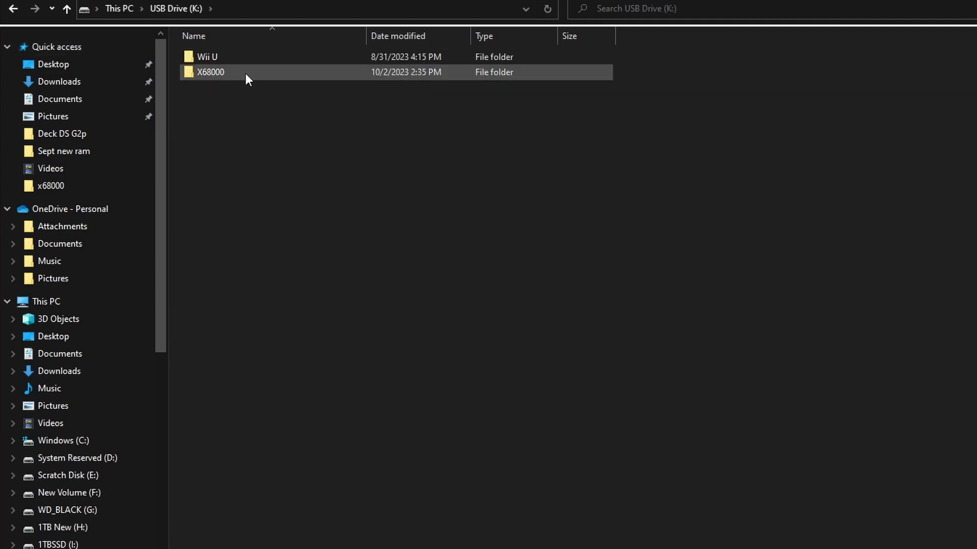
{"action": "double_click", "coordinate": [240, 72]}
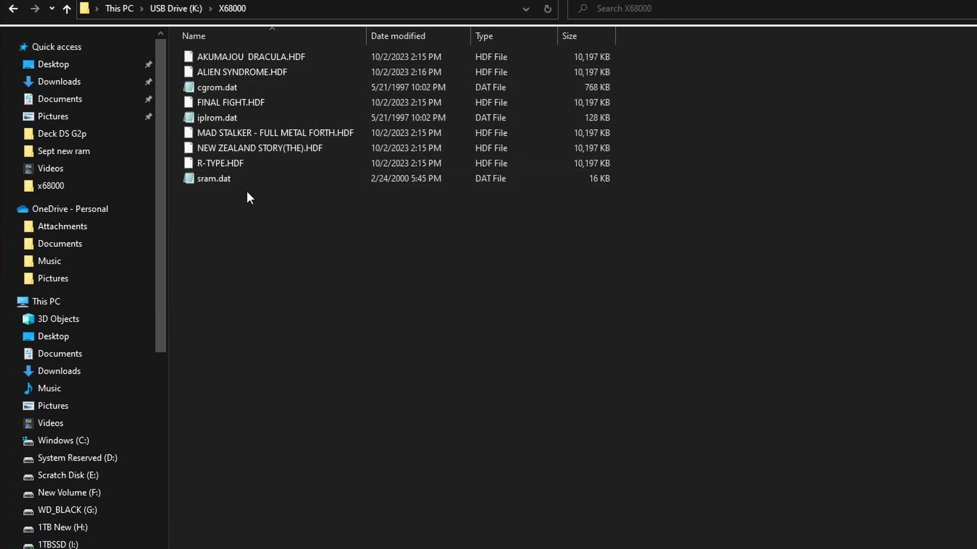
{"action": "right_click", "coordinate": [246, 231]}
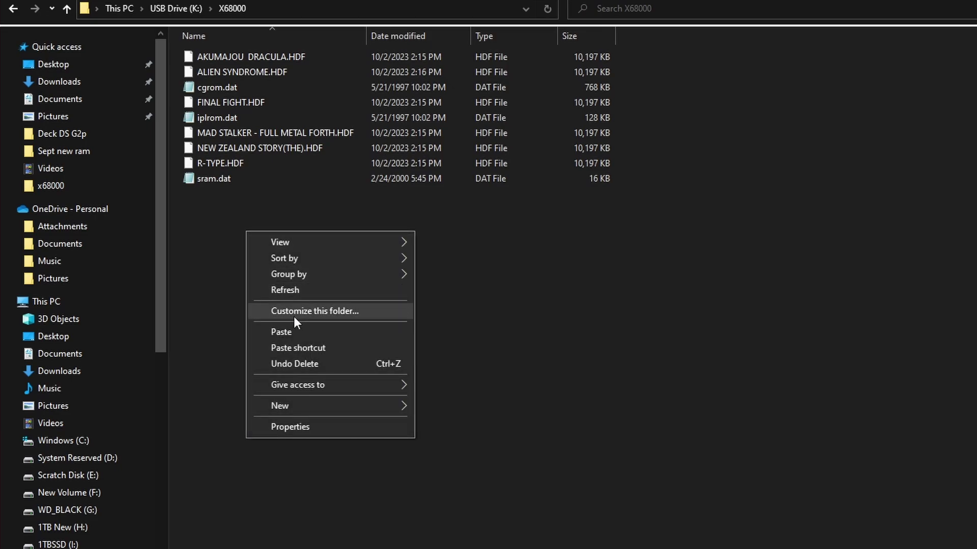
{"action": "left_click", "coordinate": [300, 332]}
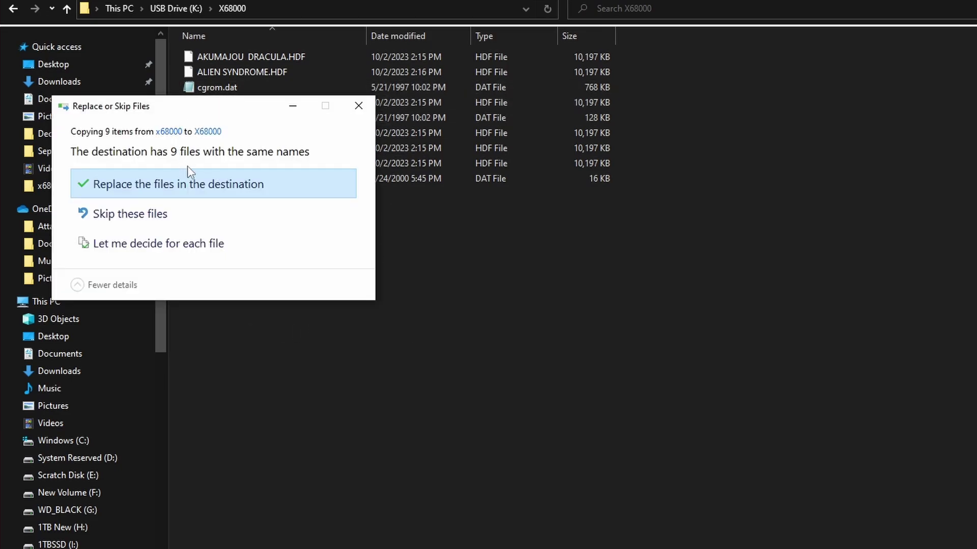
{"action": "left_click_drag", "start_coordinate": [227, 113], "coordinate": [378, 230]}
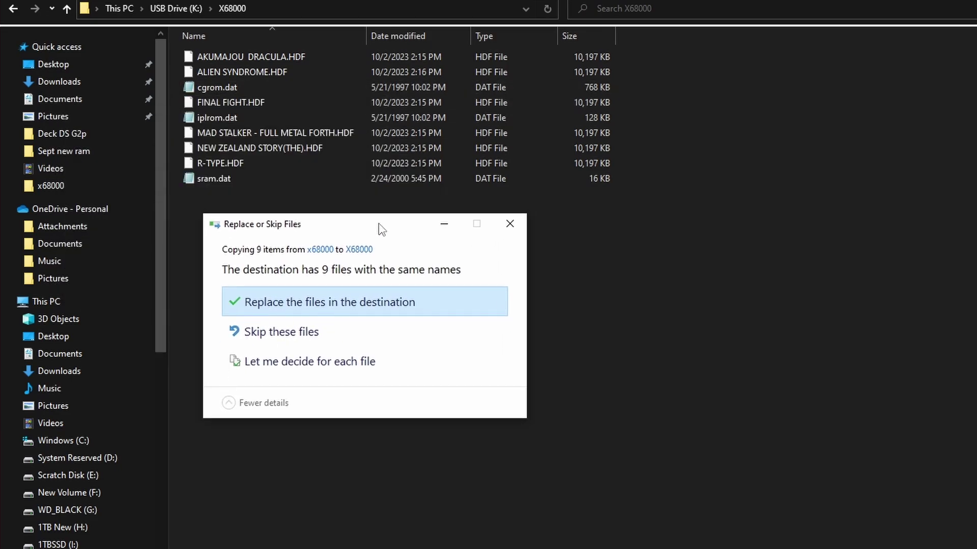
{"action": "left_click", "coordinate": [374, 315]}
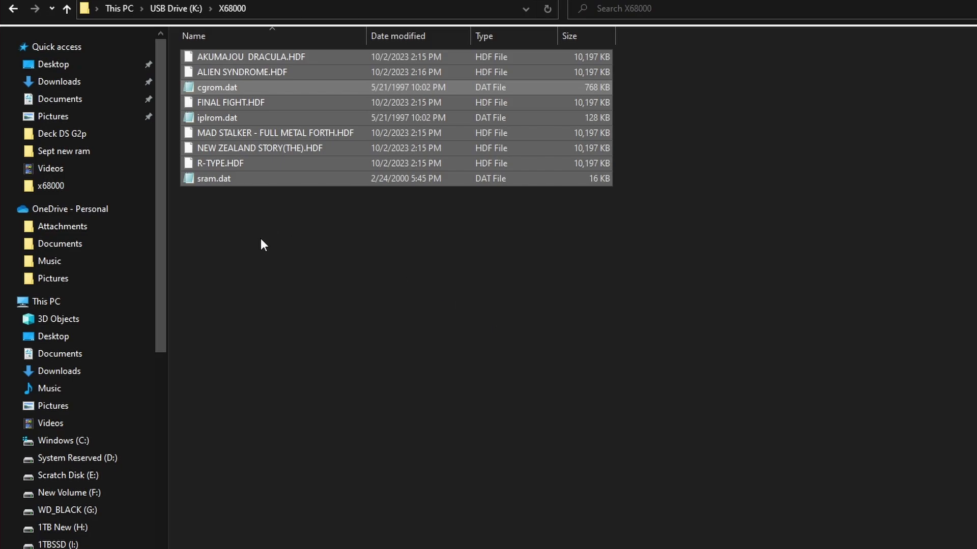
Step: Sort the USB drive's X68000 folder by file type and highlight cgrom.dat, iplrom.dat and sram.dat
{"action": "left_click", "coordinate": [261, 240]}
{"action": "left_click", "coordinate": [496, 36]}
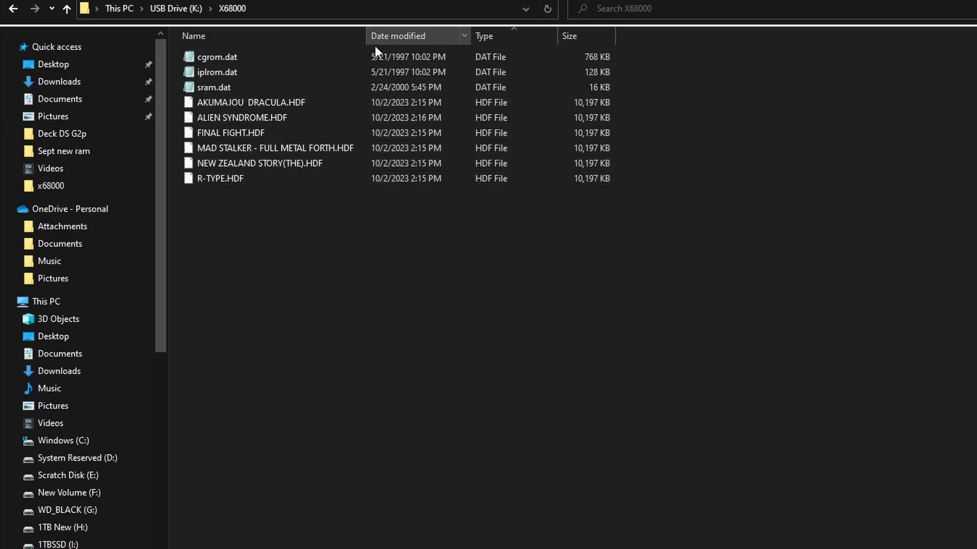
{"action": "left_click", "coordinate": [250, 56]}
{"action": "left_click", "coordinate": [242, 86], "text": "shift"}
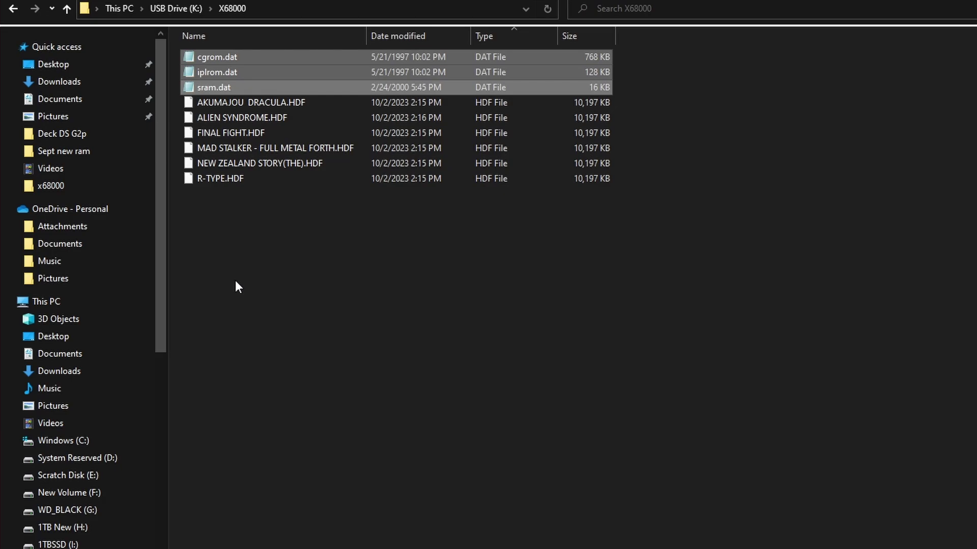
{"action": "left_click", "coordinate": [230, 249]}
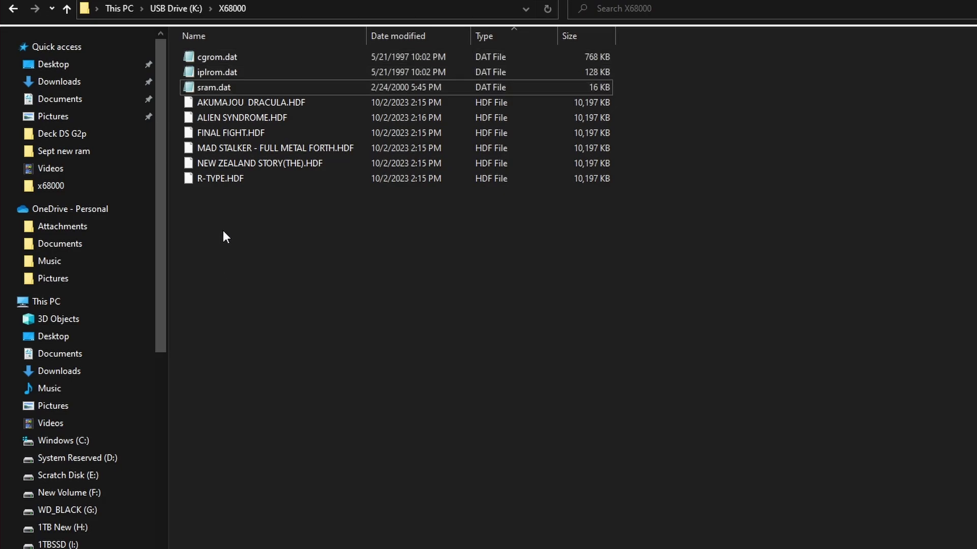
Step: Create a new folder named keropi inside the USB drive's X68000 folder
{"action": "right_click", "coordinate": [224, 232]}
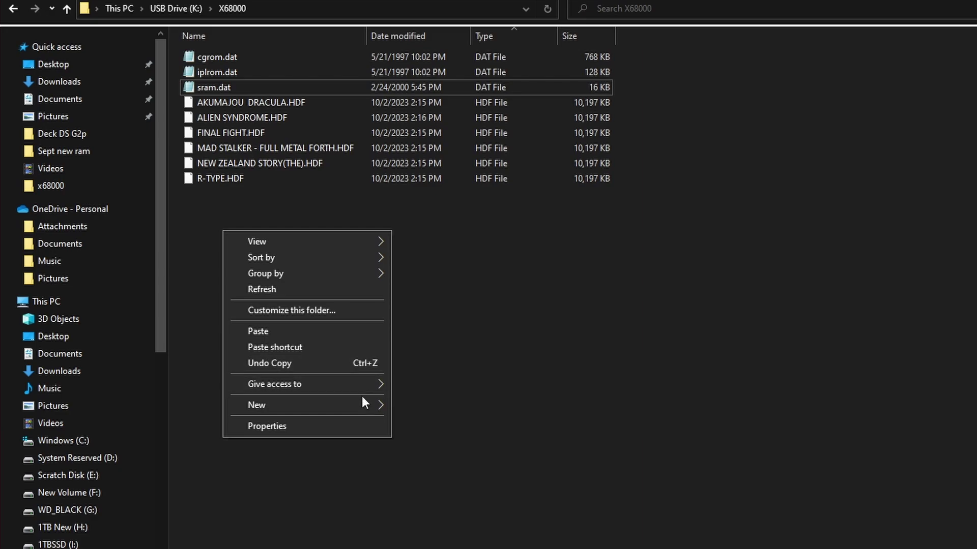
{"action": "mouse_move", "coordinate": [366, 400]}
{"action": "left_click", "coordinate": [421, 400]}
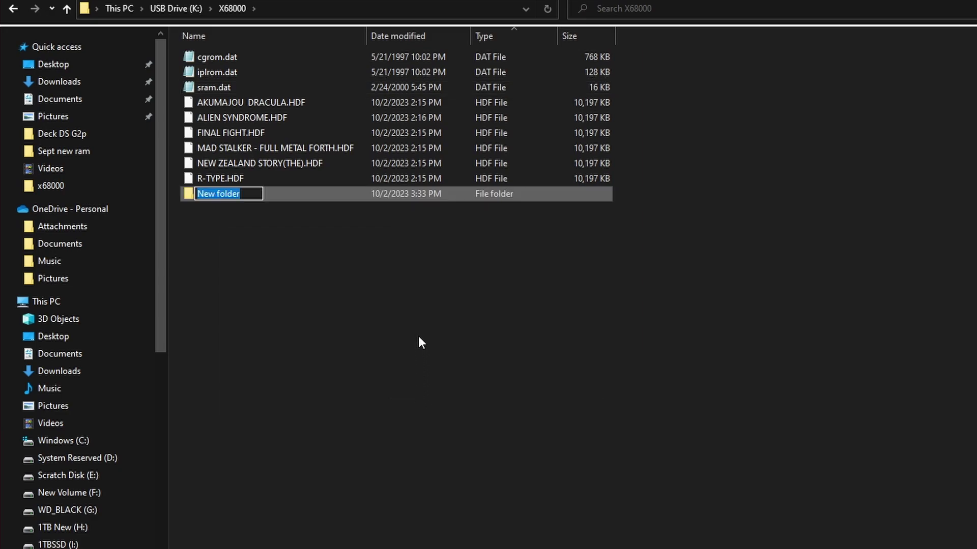
{"action": "type", "text": "keropi"}
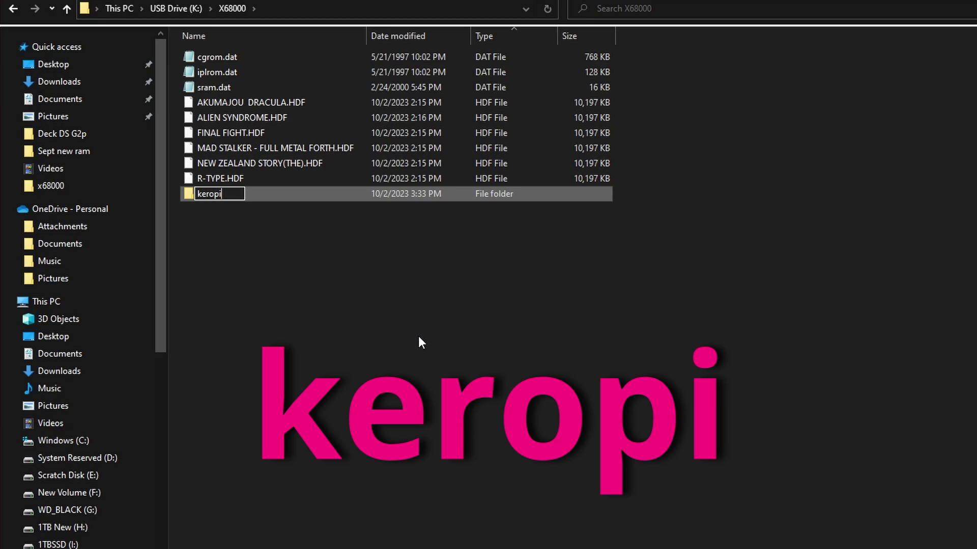
{"action": "key", "text": "Return"}
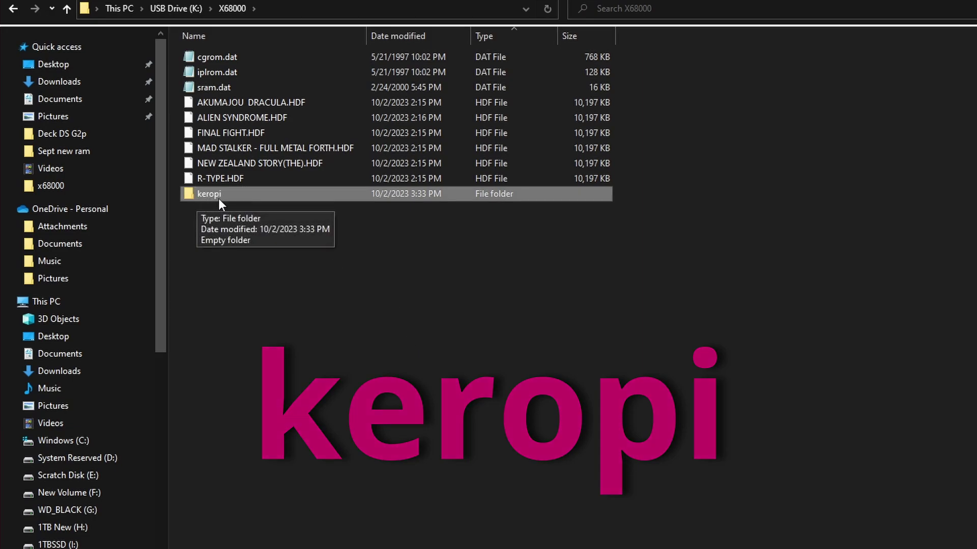
Step: Move cgrom.dat, iplrom.dat and sram.dat into the keropi folder and open that folder
{"action": "left_click", "coordinate": [234, 63]}
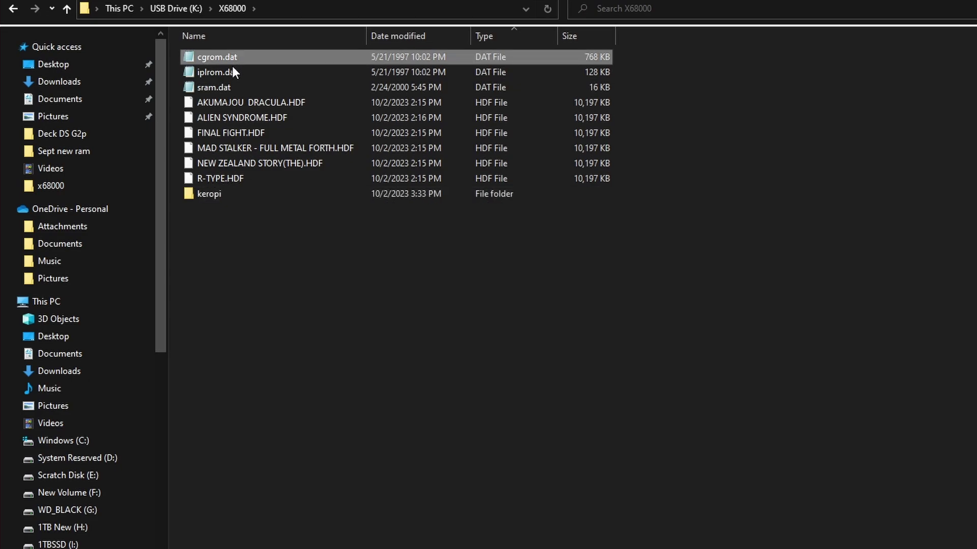
{"action": "left_click", "coordinate": [230, 72], "text": "shift"}
{"action": "left_click", "coordinate": [225, 85], "text": "shift"}
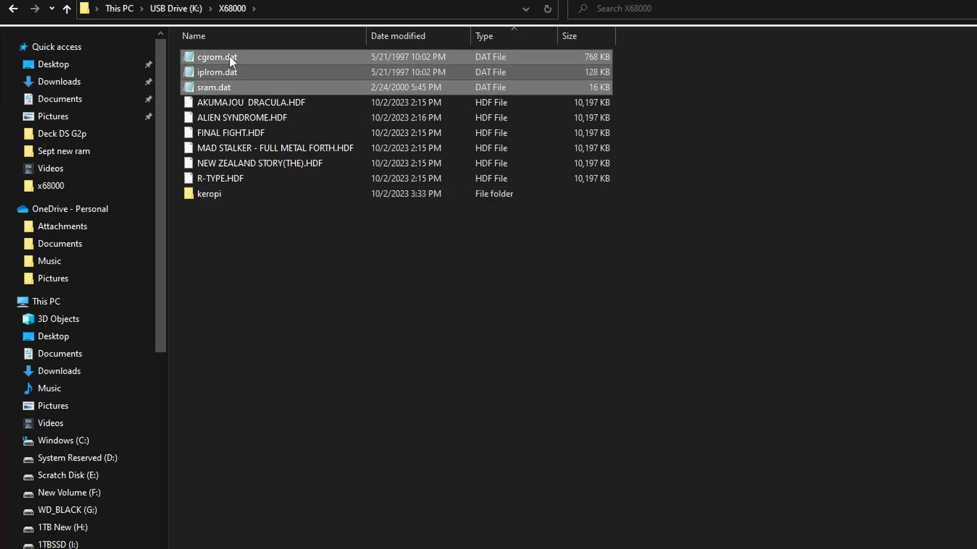
{"action": "left_click_drag", "start_coordinate": [230, 56], "coordinate": [215, 195]}
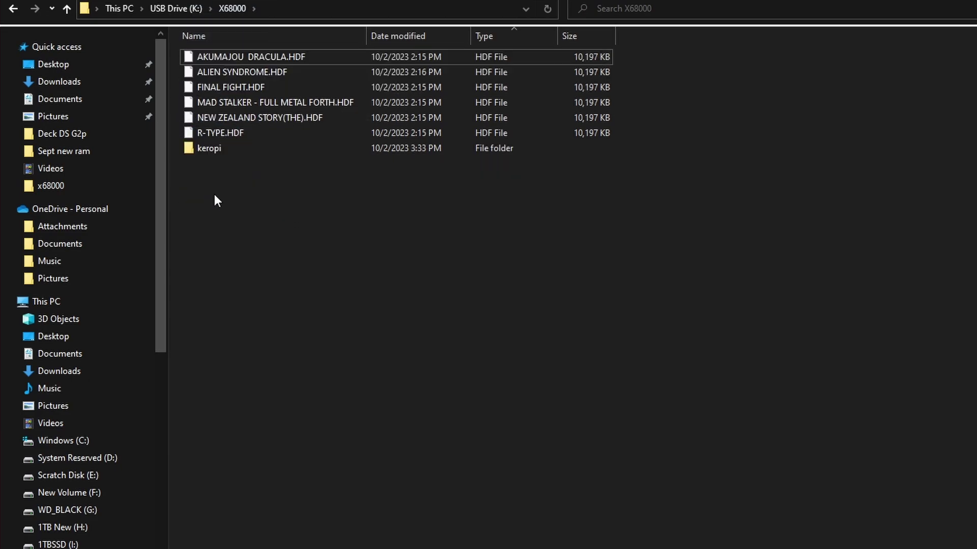
{"action": "double_click", "coordinate": [214, 150]}
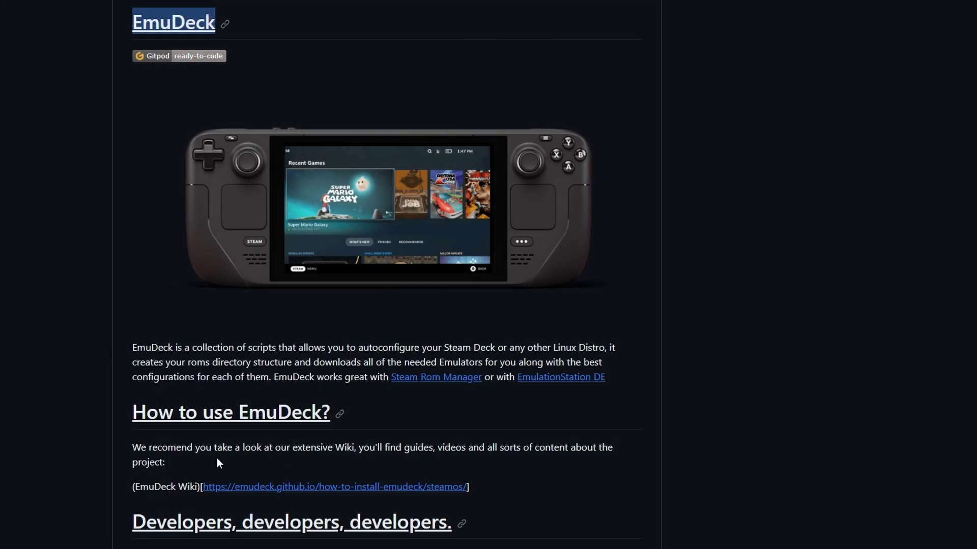
Step: Follow the EmuDeck Wiki link on the EmuDeck page in the browser and open the BIOS and ROMs Cheat Sheet
{"action": "left_click_drag", "start_coordinate": [135, 486], "coordinate": [462, 483]}
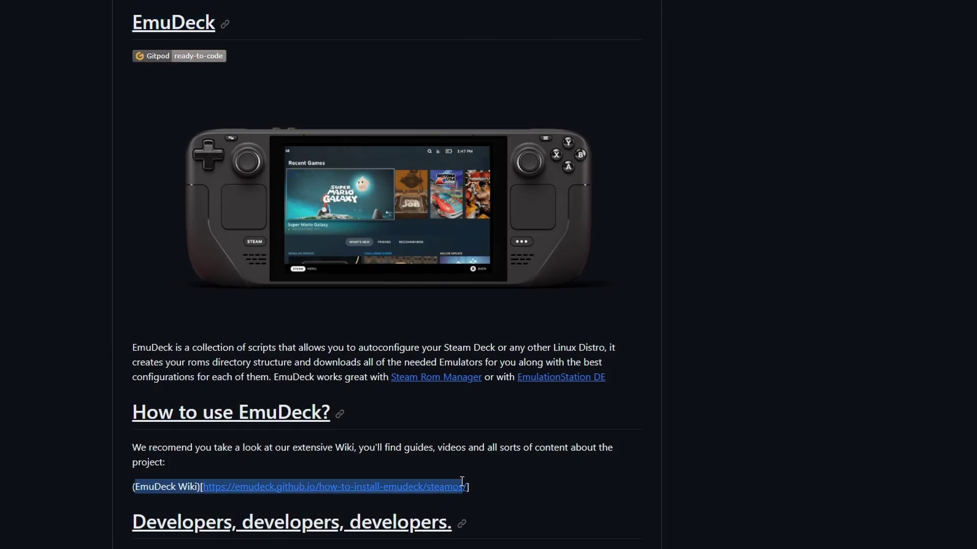
{"action": "left_click", "coordinate": [510, 500]}
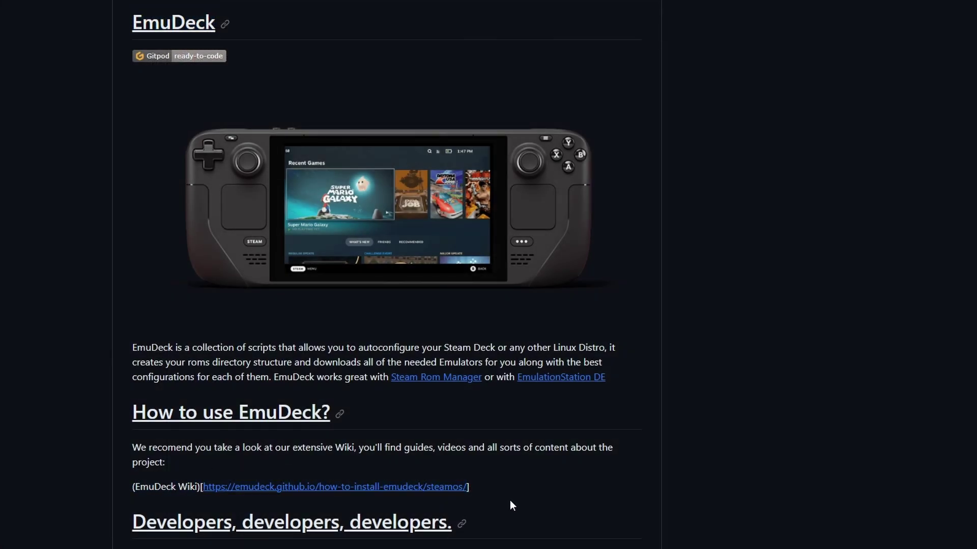
{"action": "left_click", "coordinate": [333, 489]}
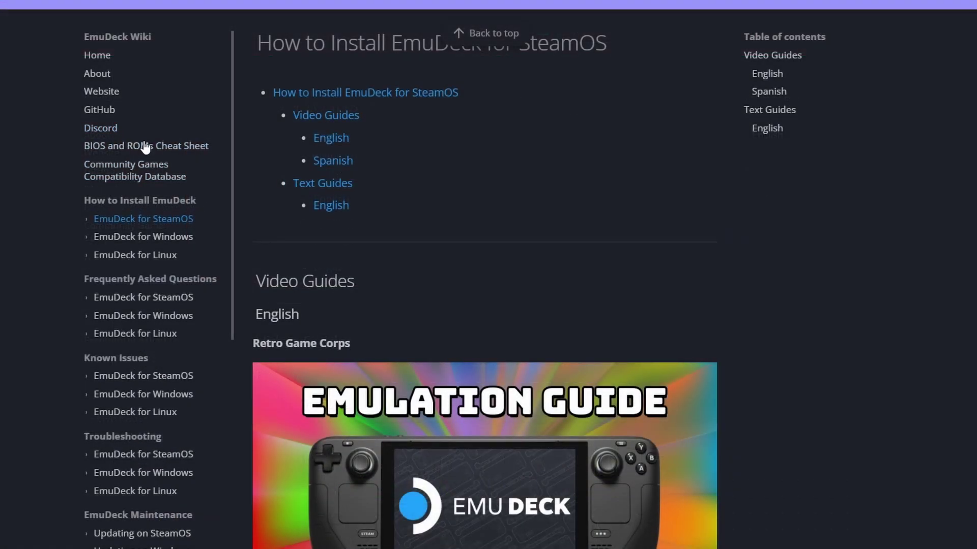
{"action": "left_click", "coordinate": [151, 149]}
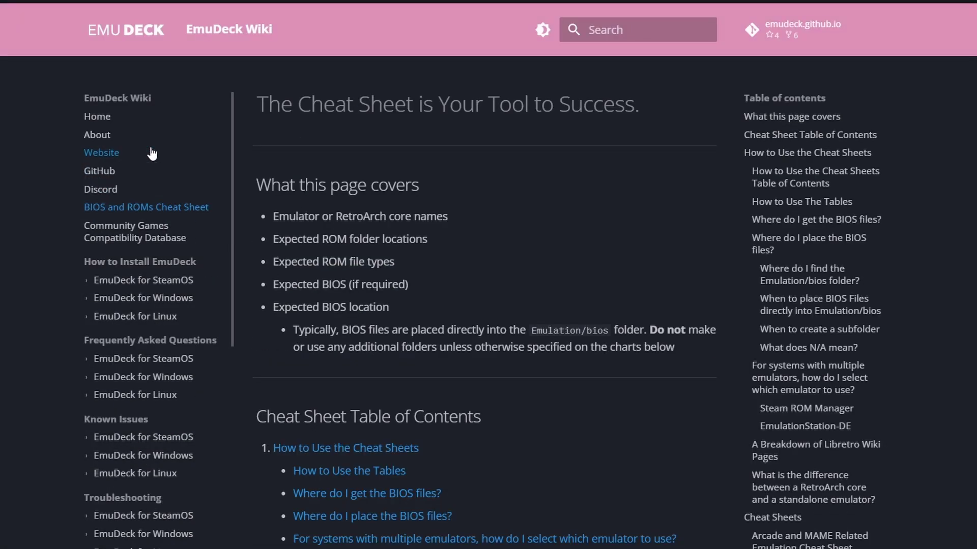
Step: Find where the Emulation/bios folder is located on a Steam Deck and highlight the internal SSD path
{"action": "scroll", "coordinate": [488, 275], "scroll_direction": "down", "scroll_amount": 15}
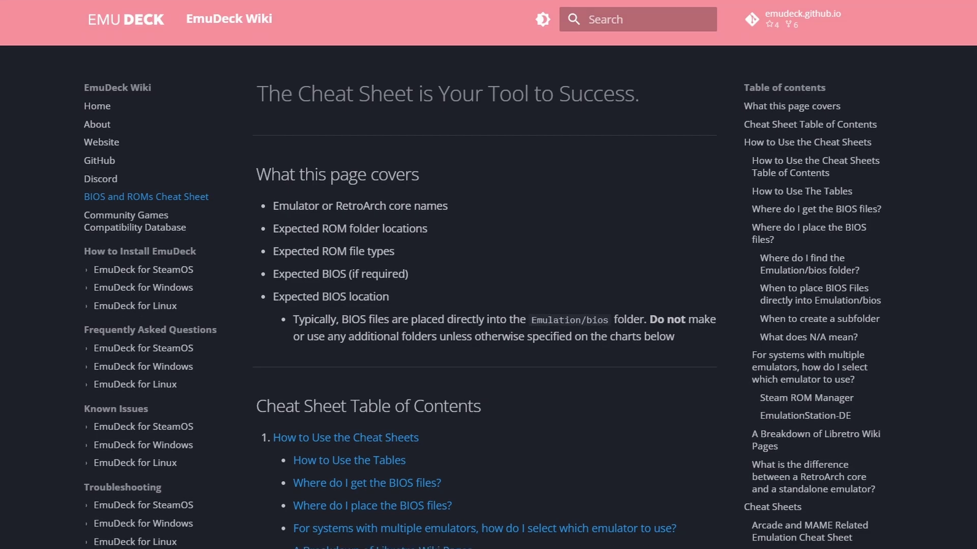
{"action": "scroll", "coordinate": [488, 275], "scroll_direction": "down", "scroll_amount": 6}
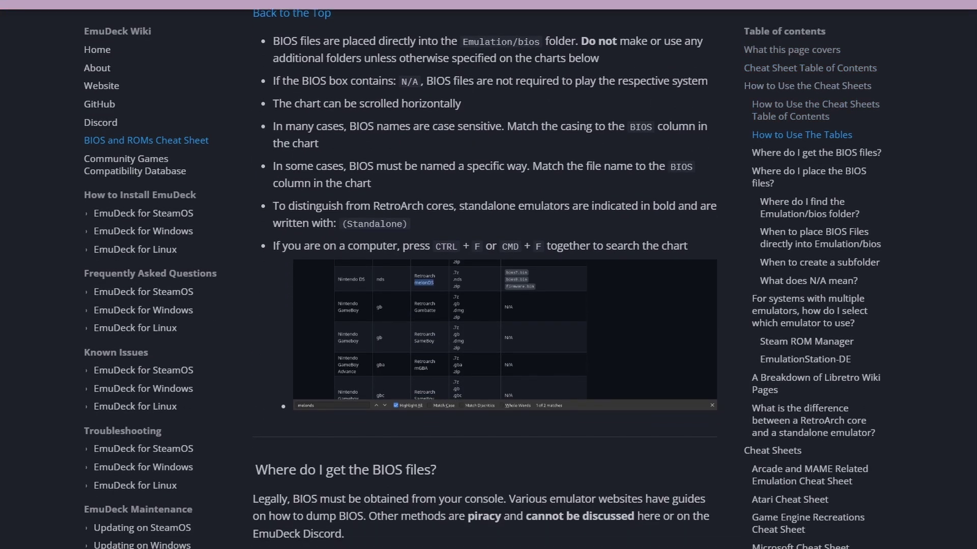
{"action": "scroll", "coordinate": [489, 275], "scroll_direction": "down", "scroll_amount": 7}
{"action": "scroll", "coordinate": [489, 275], "scroll_direction": "down", "scroll_amount": 9}
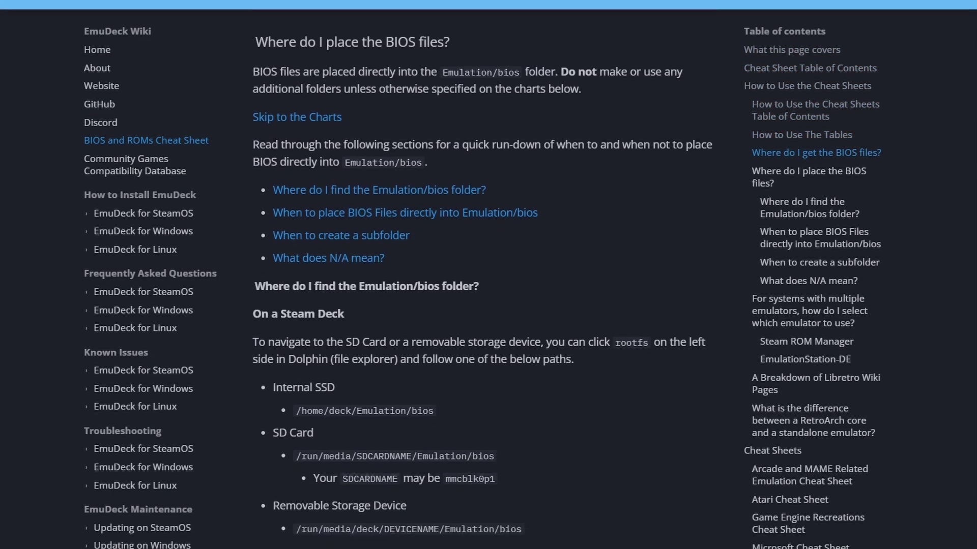
{"action": "scroll", "coordinate": [333, 162], "scroll_direction": "down", "scroll_amount": 5}
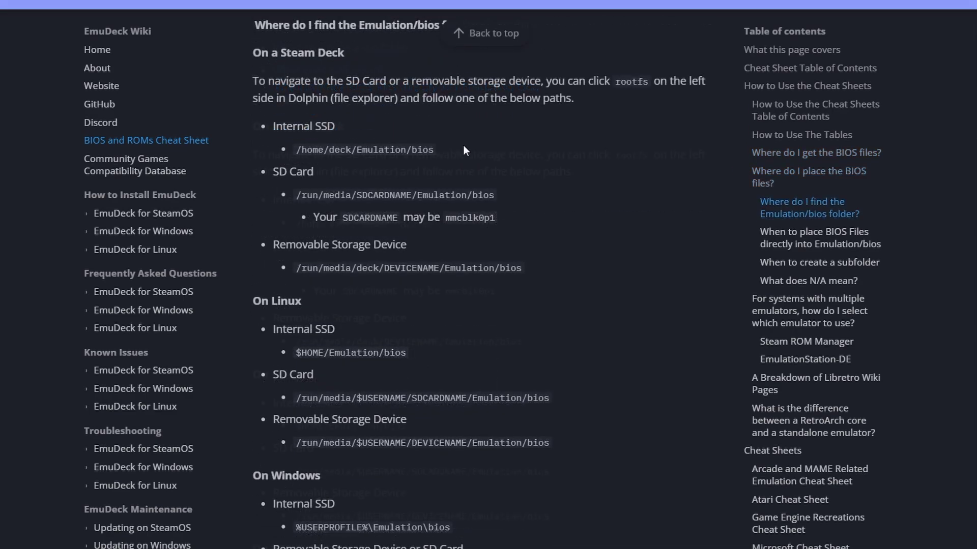
{"action": "left_click_drag", "start_coordinate": [436, 149], "coordinate": [301, 153]}
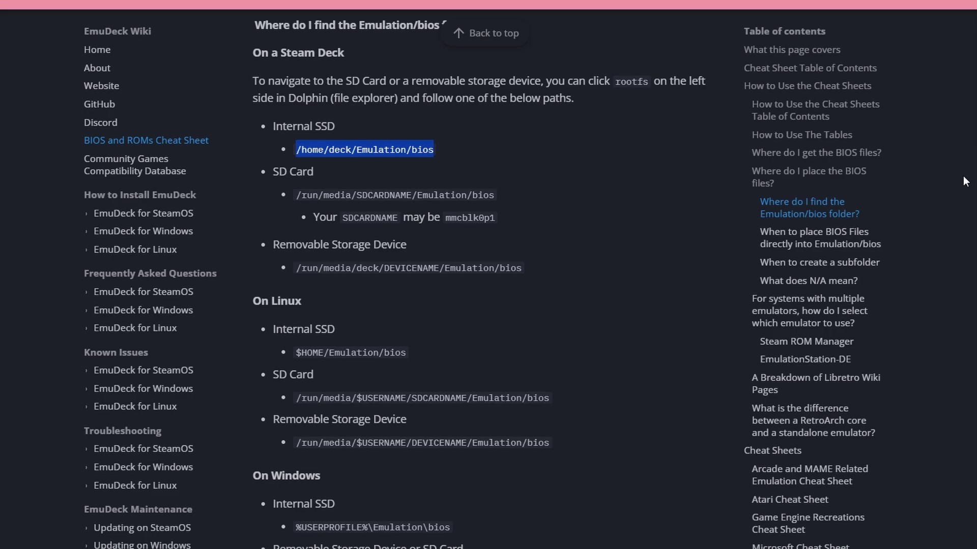
Step: Find the Sharp X68000 row in the Personal Computers cheat sheet and highlight its folder name, core and file types
{"action": "scroll", "coordinate": [965, 181], "scroll_direction": "down", "scroll_amount": 20}
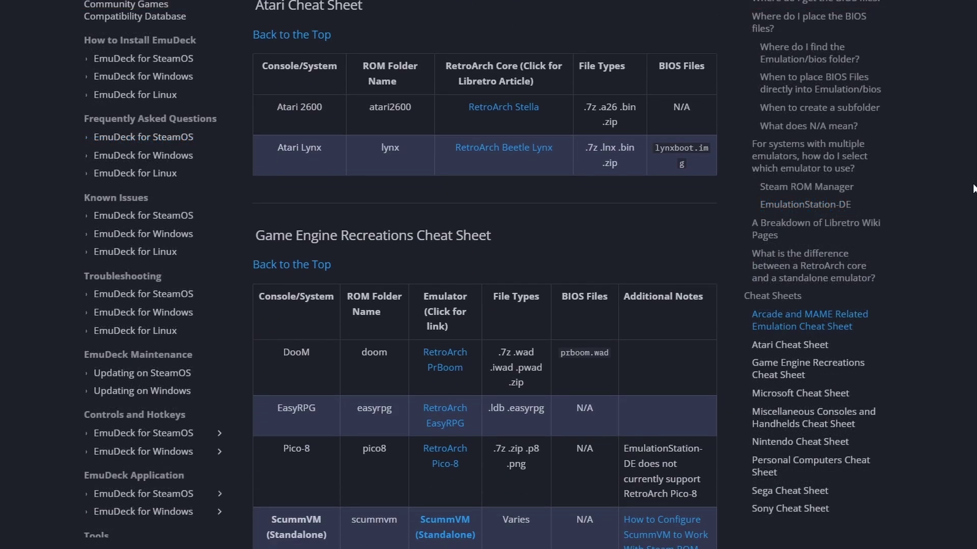
{"action": "scroll", "coordinate": [972, 211], "scroll_direction": "down", "scroll_amount": 13}
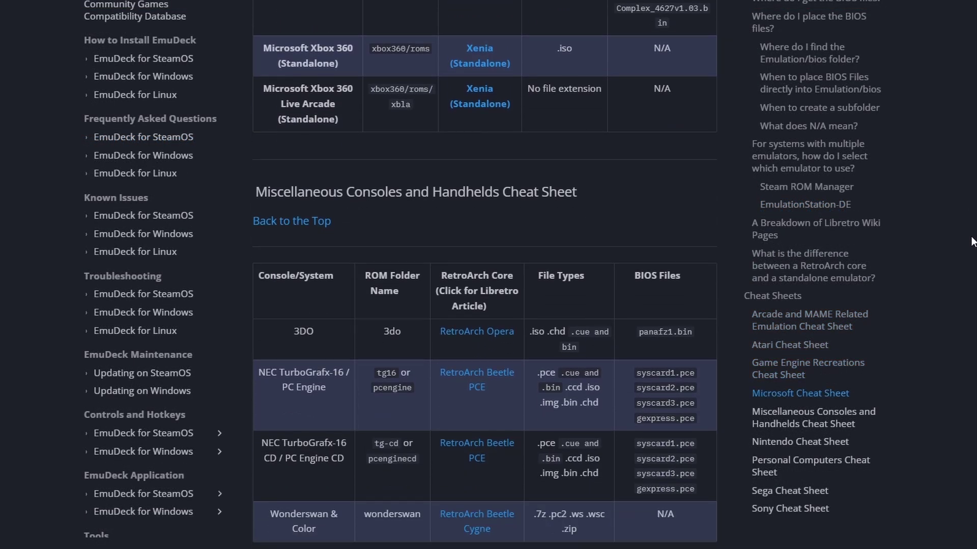
{"action": "scroll", "coordinate": [971, 251], "scroll_direction": "down", "scroll_amount": 15}
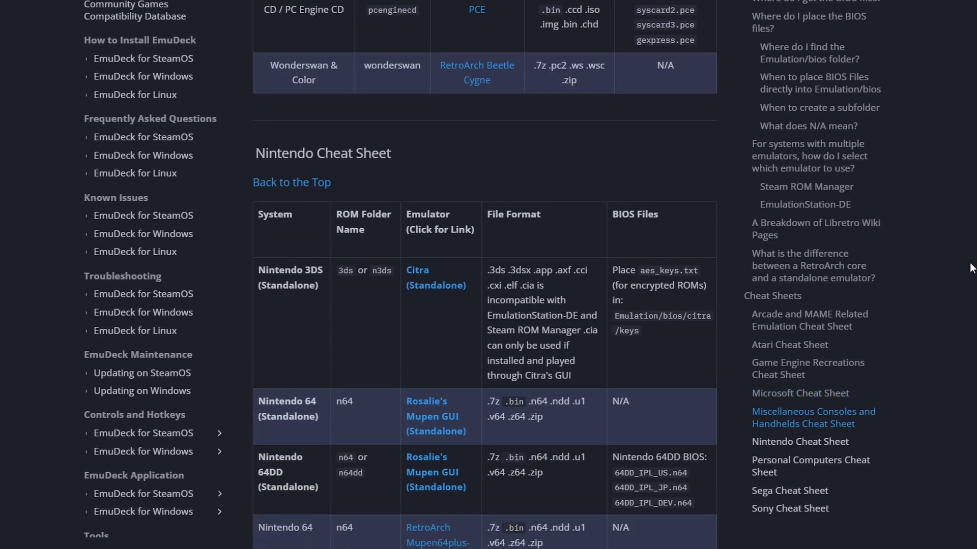
{"action": "scroll", "coordinate": [966, 317], "scroll_direction": "down", "scroll_amount": 15}
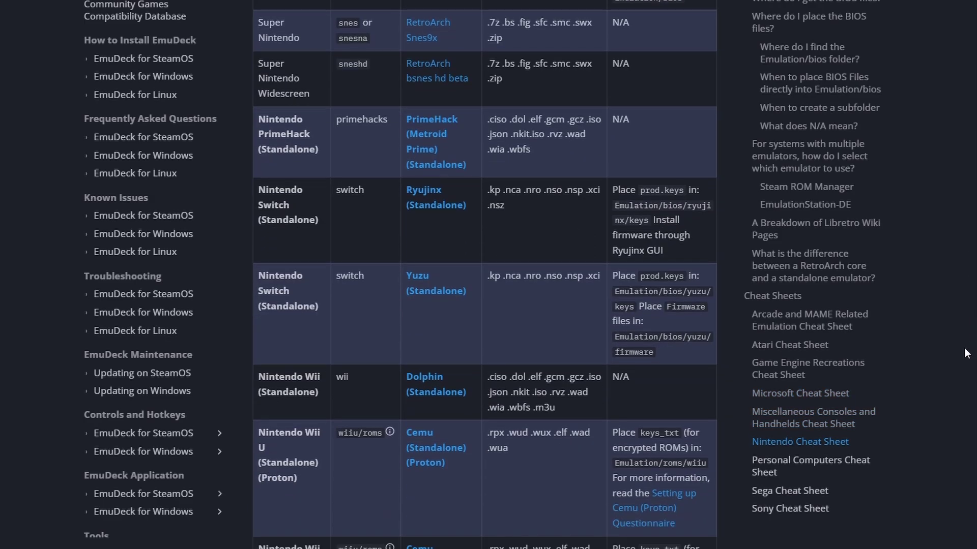
{"action": "scroll", "coordinate": [962, 390], "scroll_direction": "down", "scroll_amount": 13}
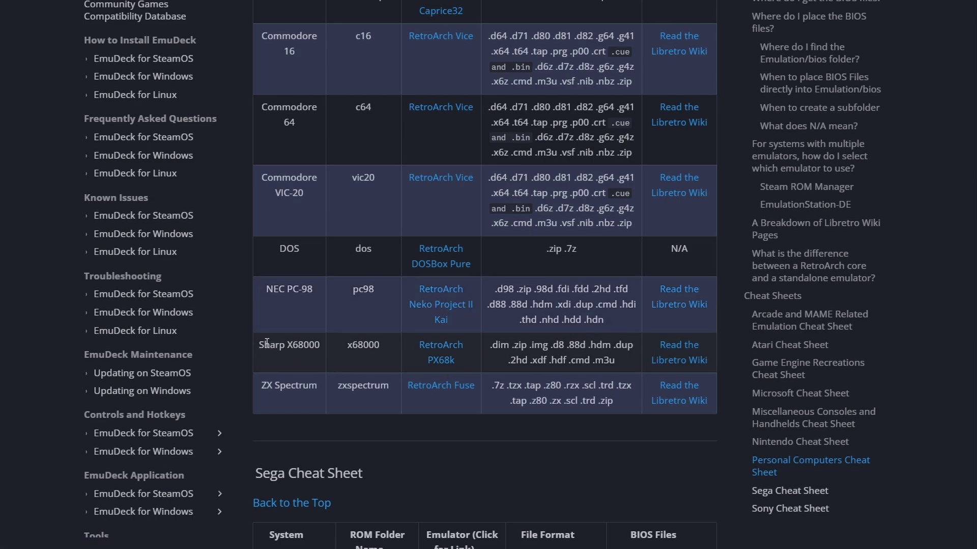
{"action": "left_click_drag", "start_coordinate": [256, 343], "coordinate": [708, 358]}
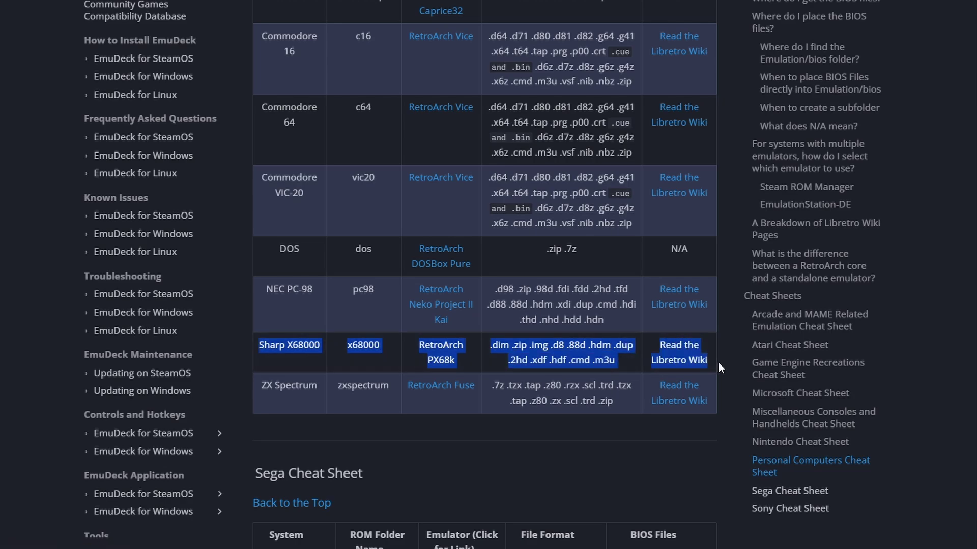
{"action": "left_click", "coordinate": [725, 362]}
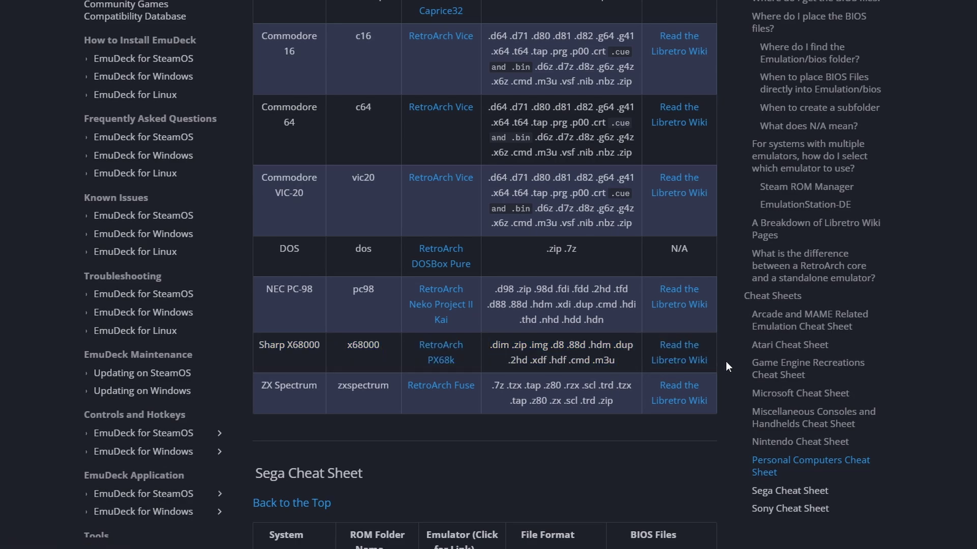
Step: Open the Libretro Wiki page linked for the Sharp X68000 and find its BIOS section
{"action": "left_click", "coordinate": [678, 357]}
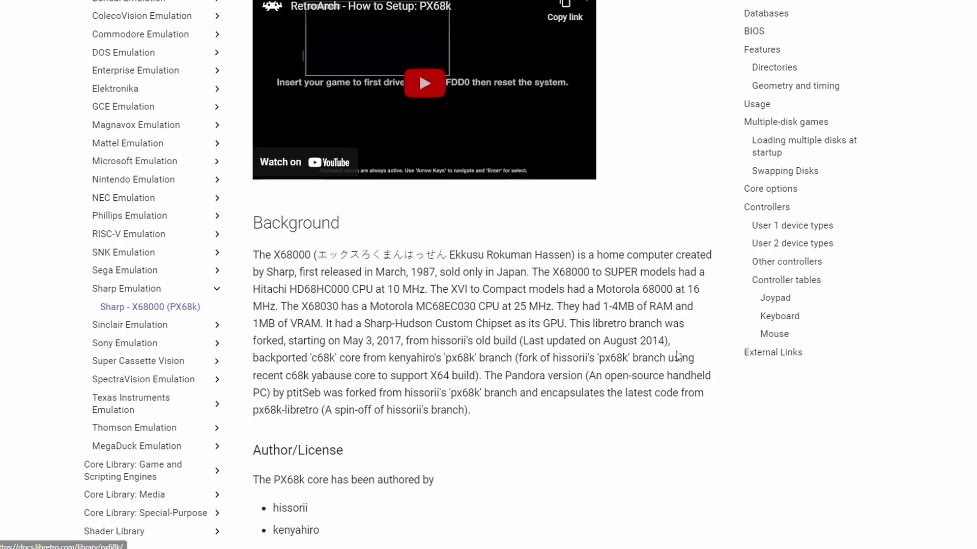
{"action": "scroll", "coordinate": [665, 198], "scroll_direction": "down", "scroll_amount": 5}
{"action": "scroll", "coordinate": [666, 197], "scroll_direction": "down", "scroll_amount": 10}
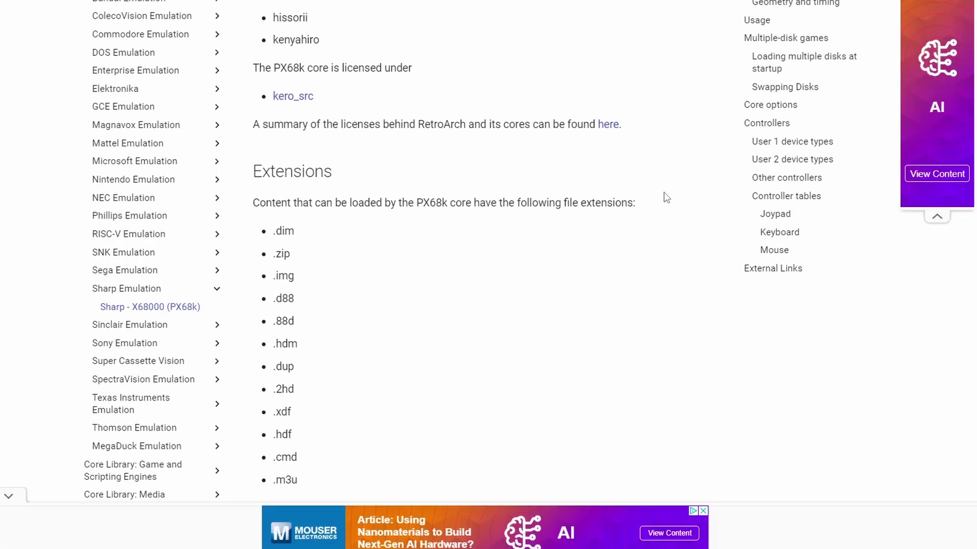
{"action": "scroll", "coordinate": [666, 197], "scroll_direction": "down", "scroll_amount": 15}
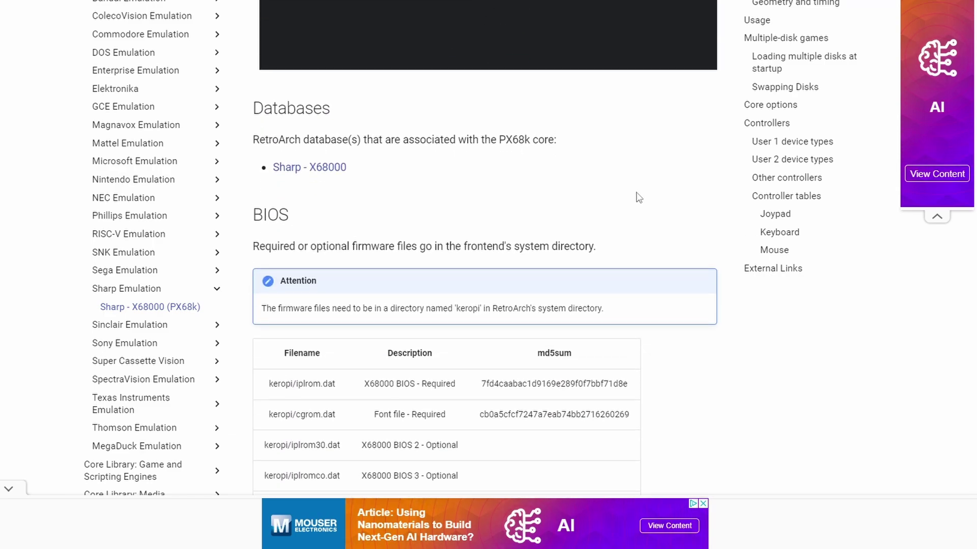
{"action": "scroll", "coordinate": [636, 198], "scroll_direction": "down", "scroll_amount": 3}
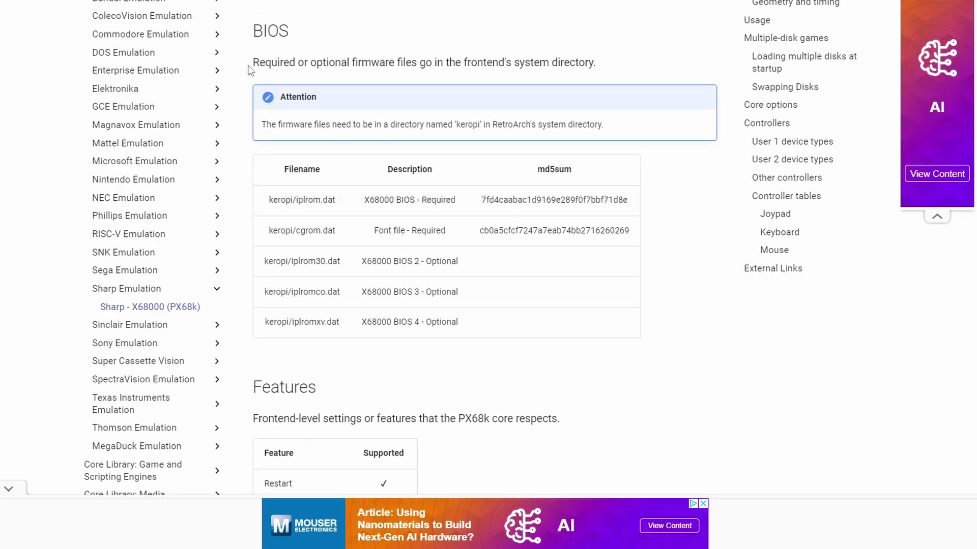
Step: Highlight the firmware directory instructions, the keropi folder note and the required iplrom.dat and cgrom.dat entries
{"action": "left_click_drag", "start_coordinate": [253, 62], "coordinate": [613, 63]}
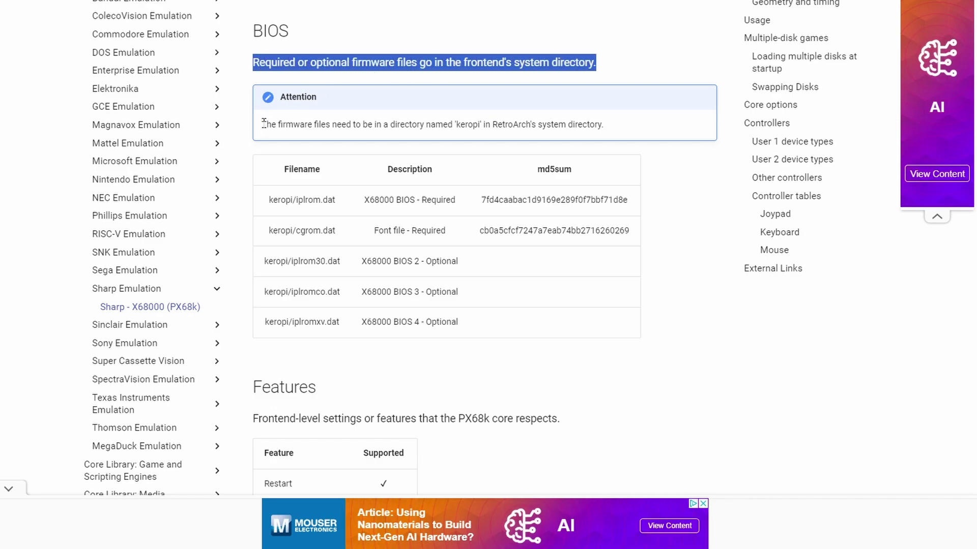
{"action": "left_click_drag", "start_coordinate": [262, 124], "coordinate": [293, 127]}
{"action": "left_click_drag", "start_coordinate": [606, 126], "coordinate": [640, 129]}
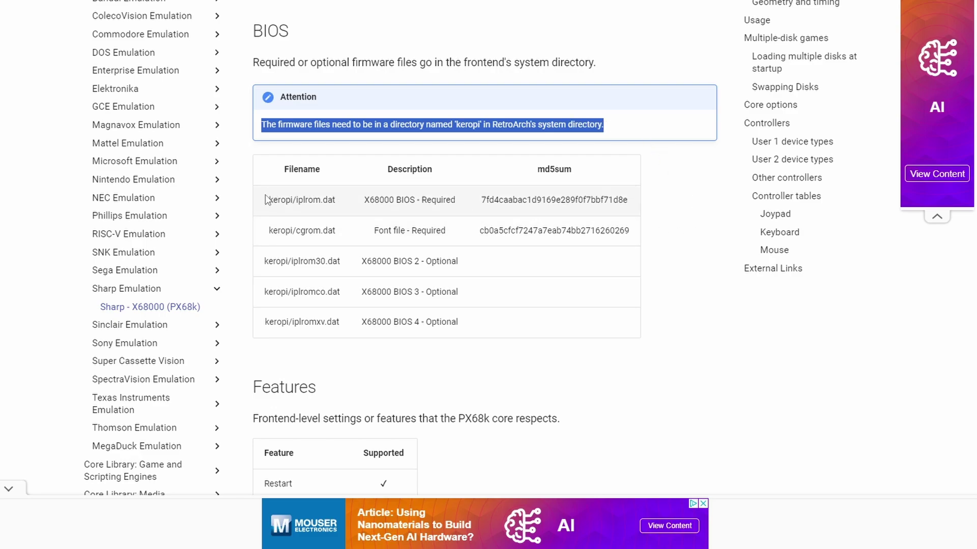
{"action": "left_click_drag", "start_coordinate": [266, 200], "coordinate": [626, 229]}
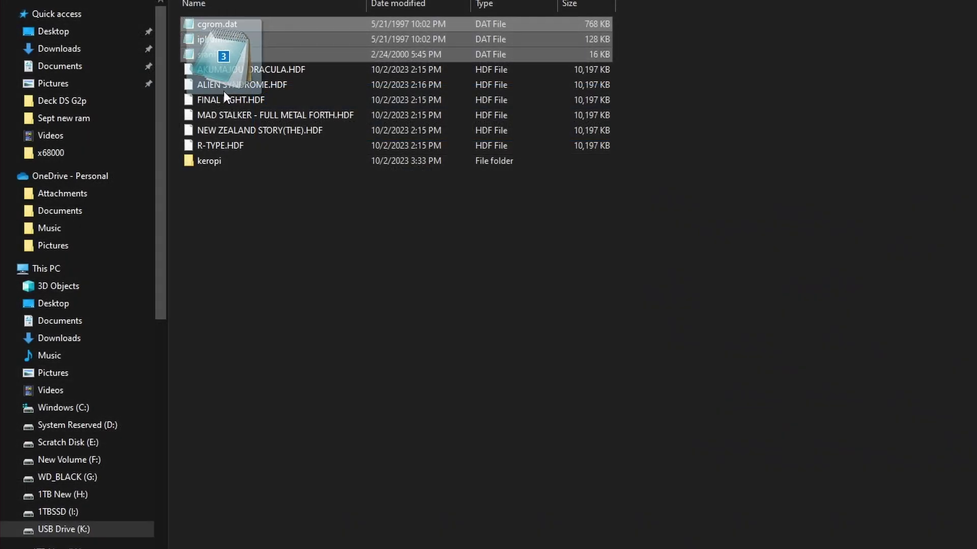
Step: Move cgrom.dat, iplrom.dat and sram.dat into the USB drive's keropi folder, and open that folder
{"action": "left_click_drag", "start_coordinate": [214, 88], "coordinate": [214, 168]}
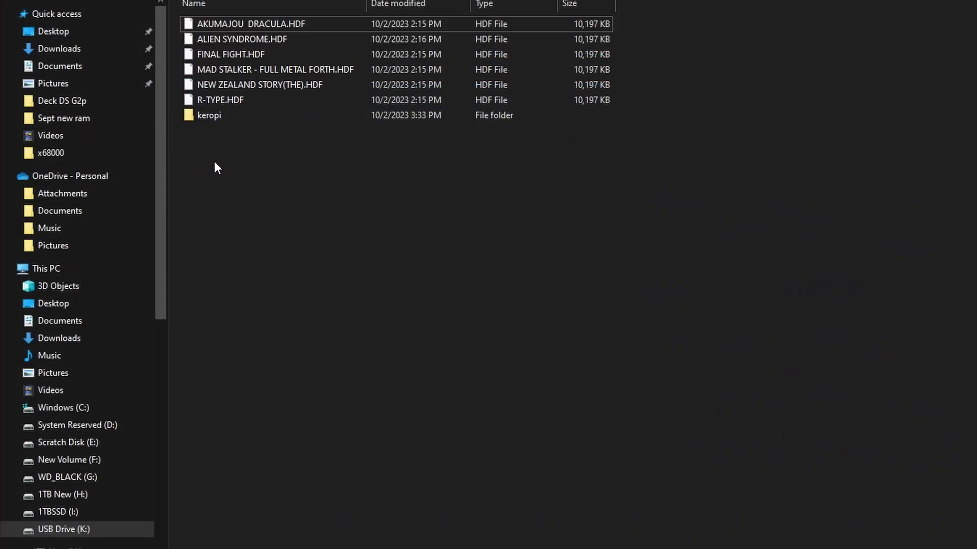
{"action": "double_click", "coordinate": [215, 117]}
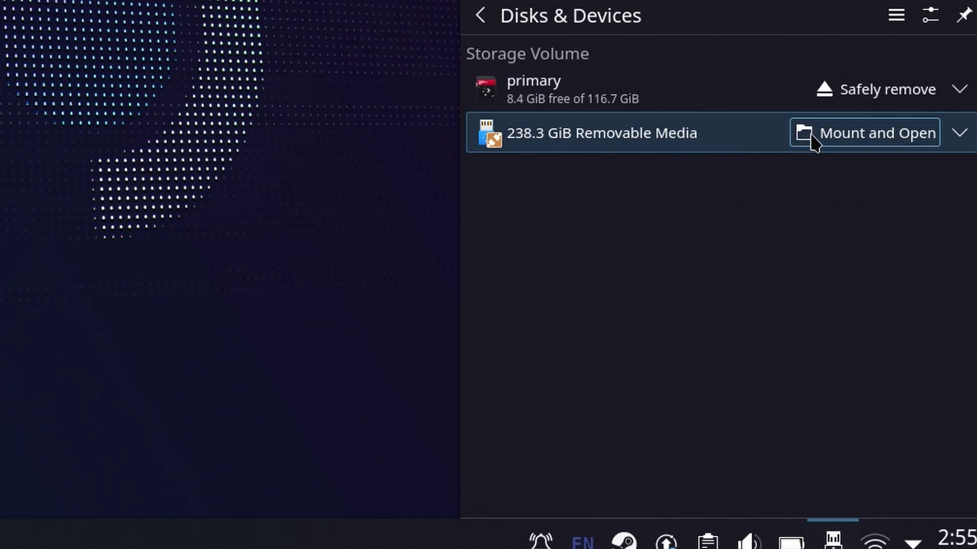
Step: Mount the removable media, copy iplrom.dat and sram.dat from its X68000 folder, and open the primary card's Emulation/bios folder
{"action": "left_click", "coordinate": [848, 137]}
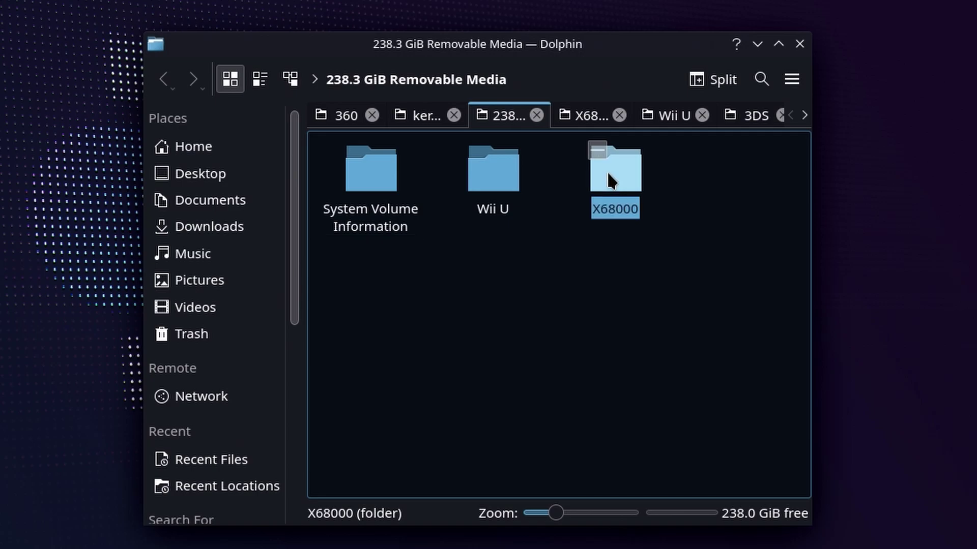
{"action": "left_click", "coordinate": [610, 180]}
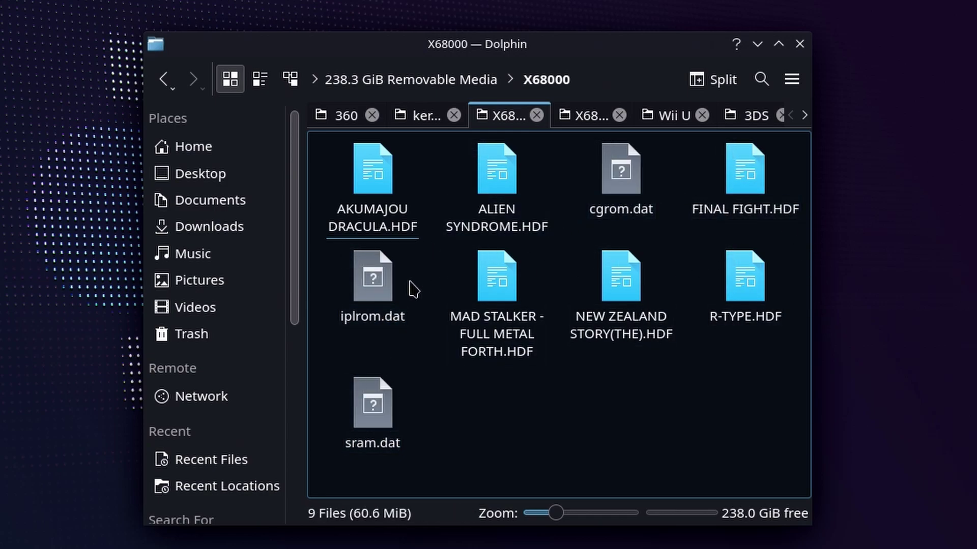
{"action": "left_click_drag", "start_coordinate": [412, 351], "coordinate": [380, 422]}
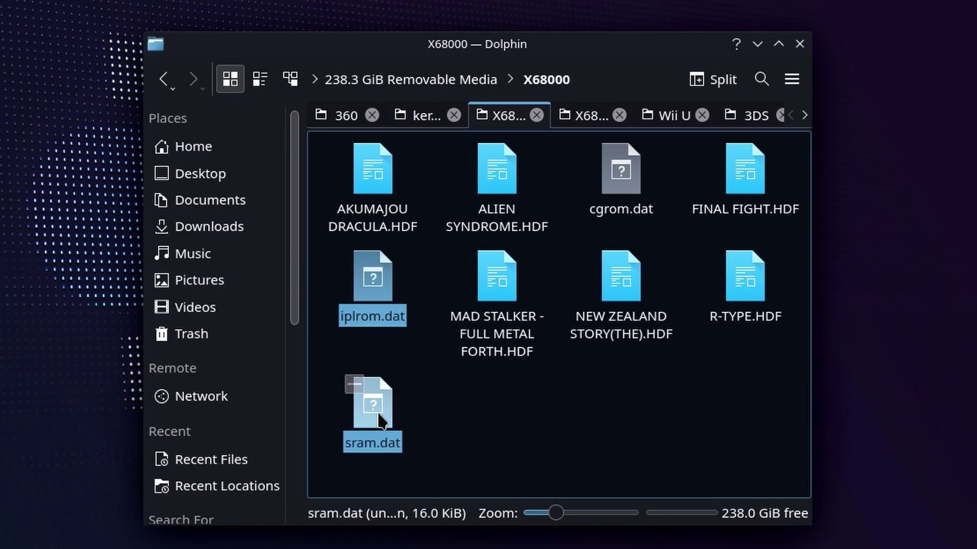
{"action": "right_click", "coordinate": [380, 421]}
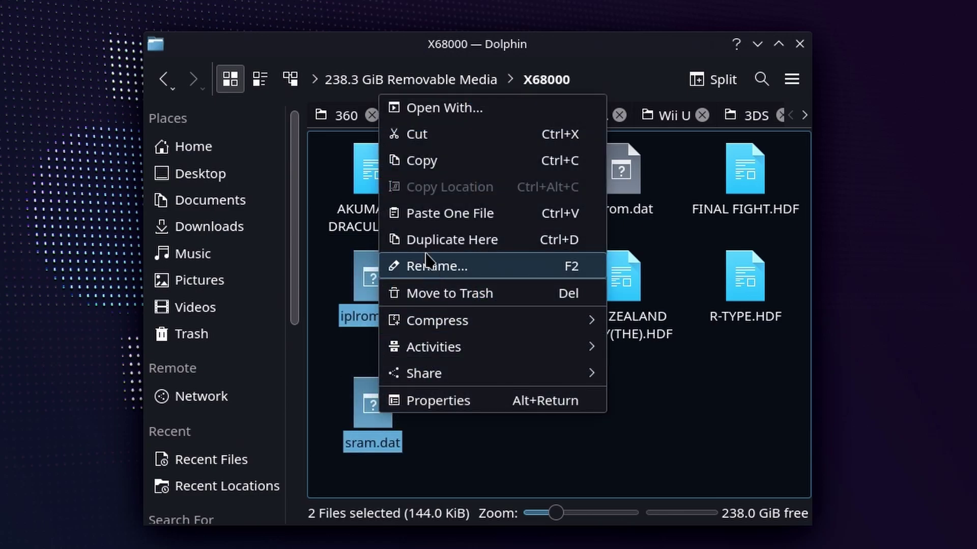
{"action": "left_click", "coordinate": [420, 162]}
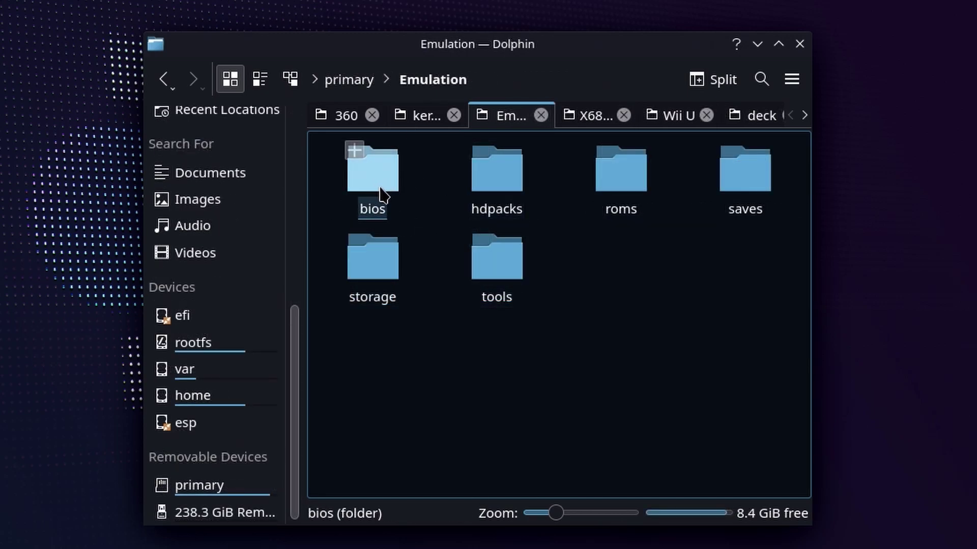
{"action": "left_click", "coordinate": [383, 193]}
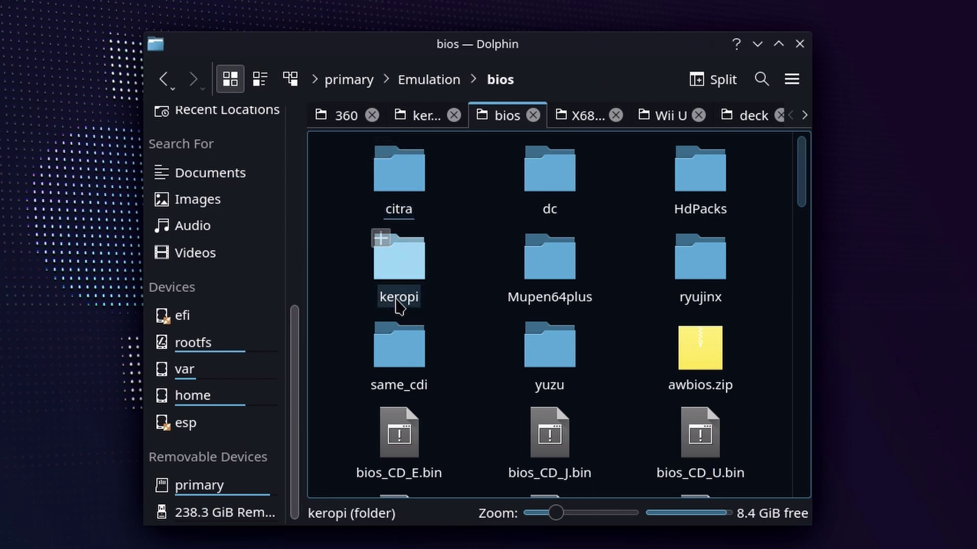
{"action": "right_click", "coordinate": [458, 237]}
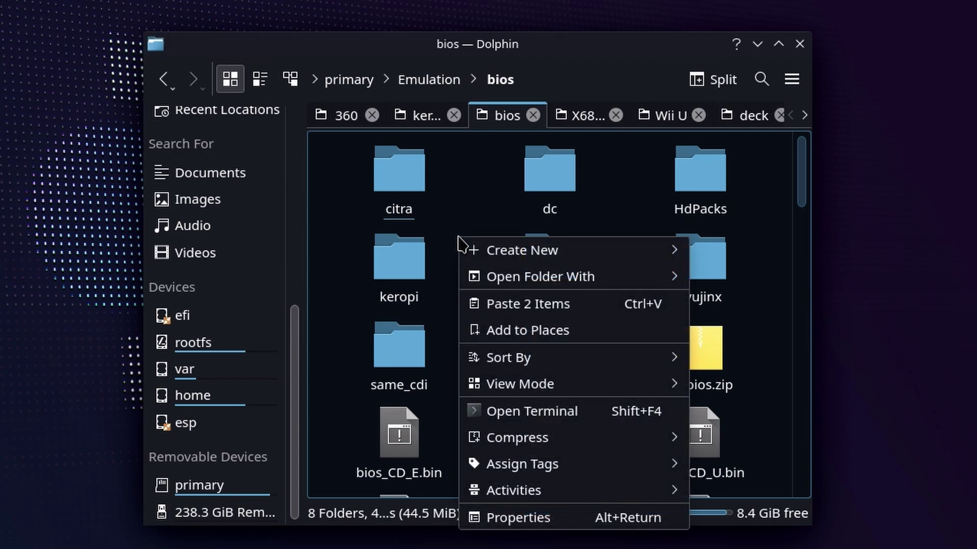
{"action": "mouse_move", "coordinate": [470, 253]}
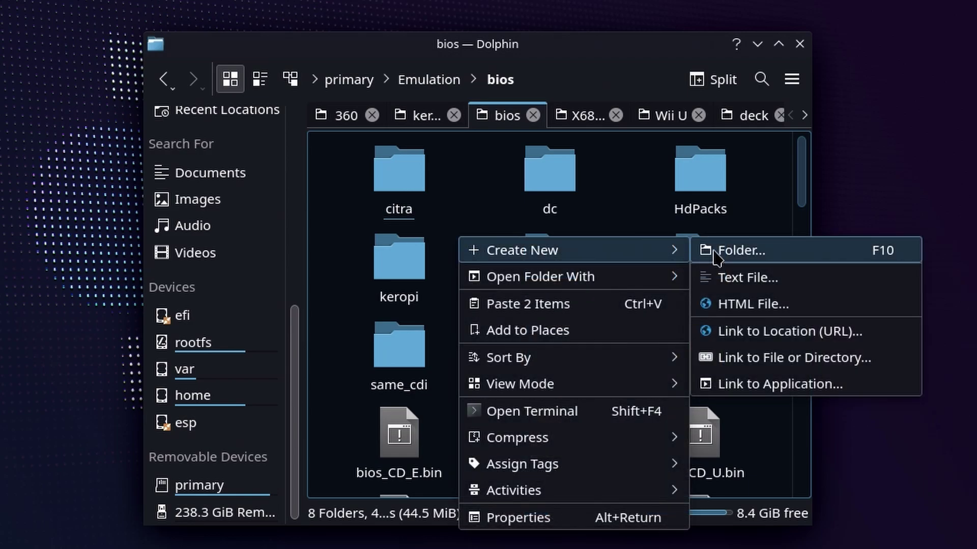
{"action": "key", "text": "Escape"}
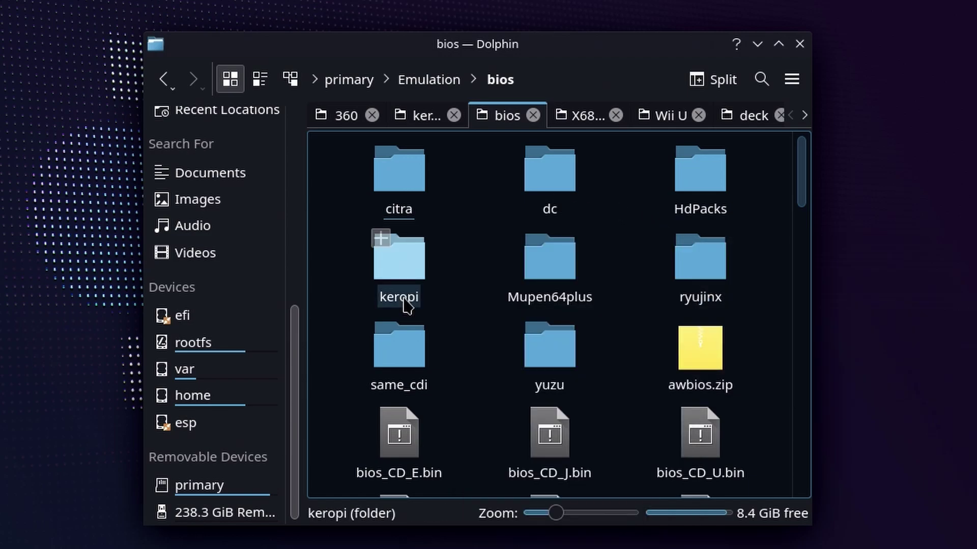
{"action": "key", "text": "super+x"}
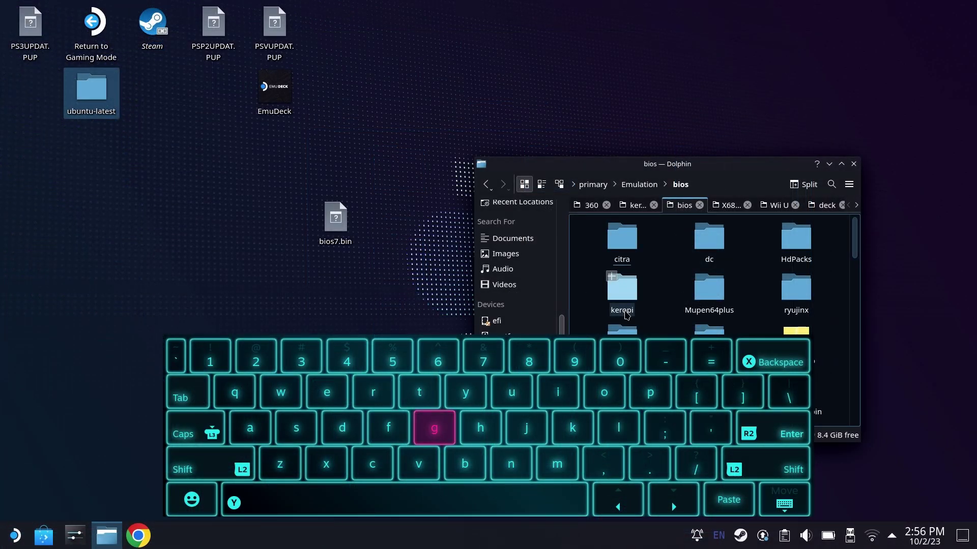
{"action": "right_click", "coordinate": [657, 276]}
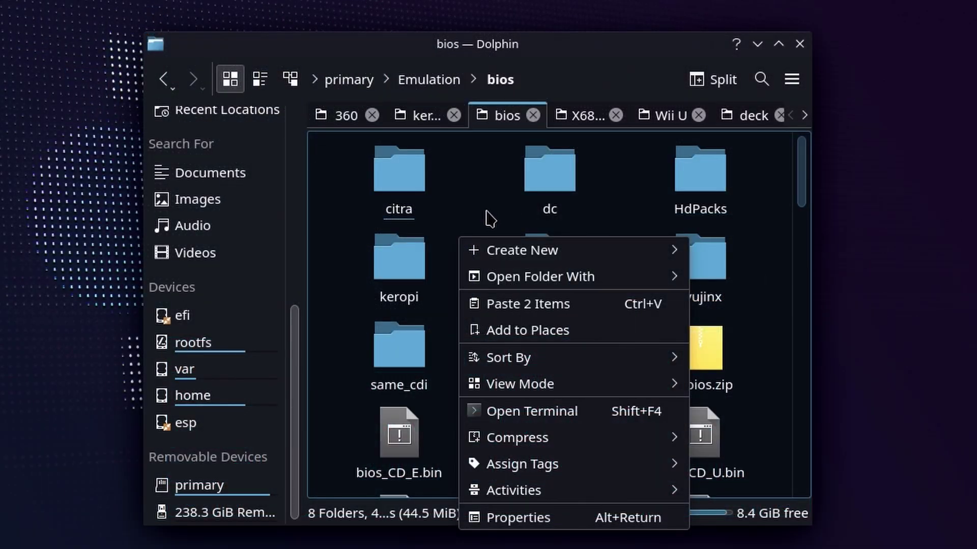
{"action": "left_click", "coordinate": [490, 219]}
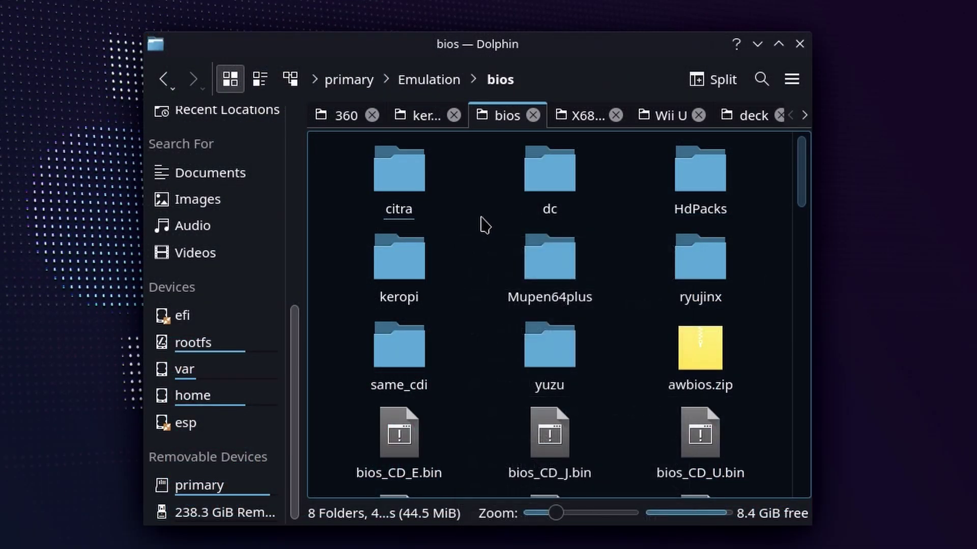
Step: Open the keropi folder inside bios and examine its files and the paste option for the copied items
{"action": "left_click", "coordinate": [412, 262]}
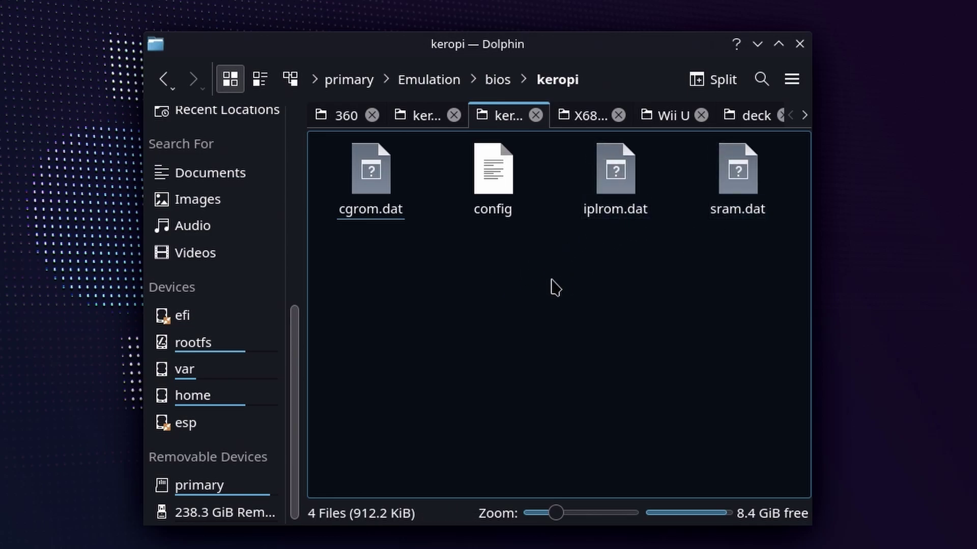
{"action": "right_click", "coordinate": [518, 256]}
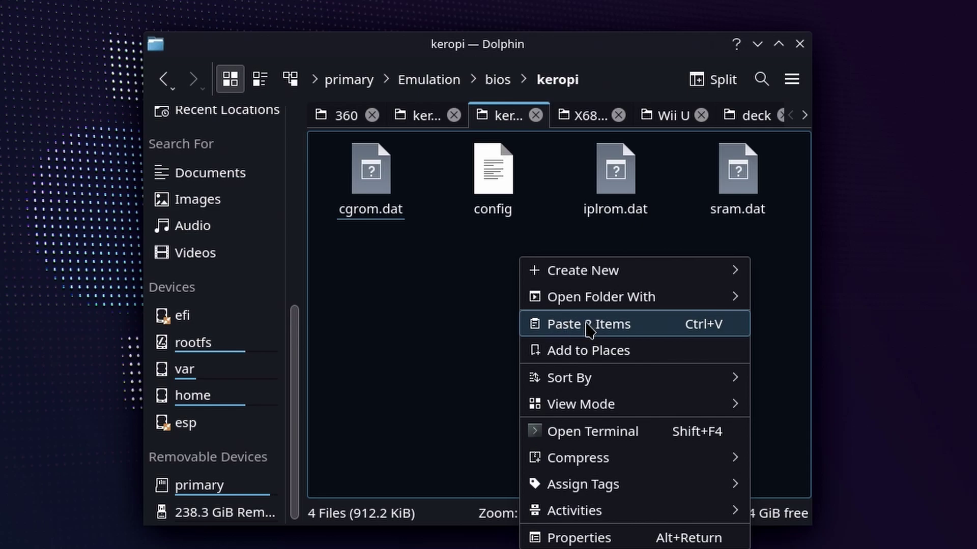
{"action": "left_click", "coordinate": [441, 309]}
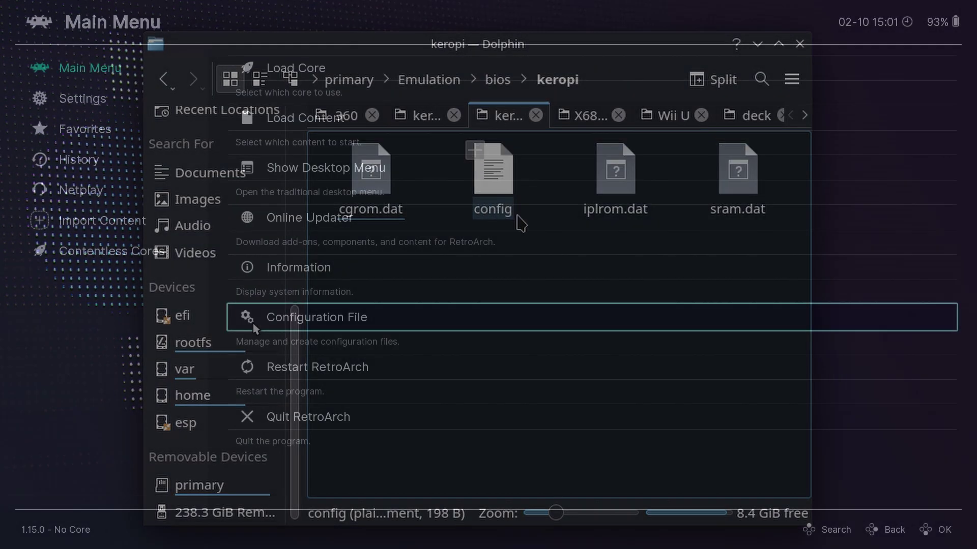
Step: In RetroArch, choose to load content and open the start directory
{"action": "key", "text": "Up"}
{"action": "key", "text": "Up"}
{"action": "key", "text": "Up"}
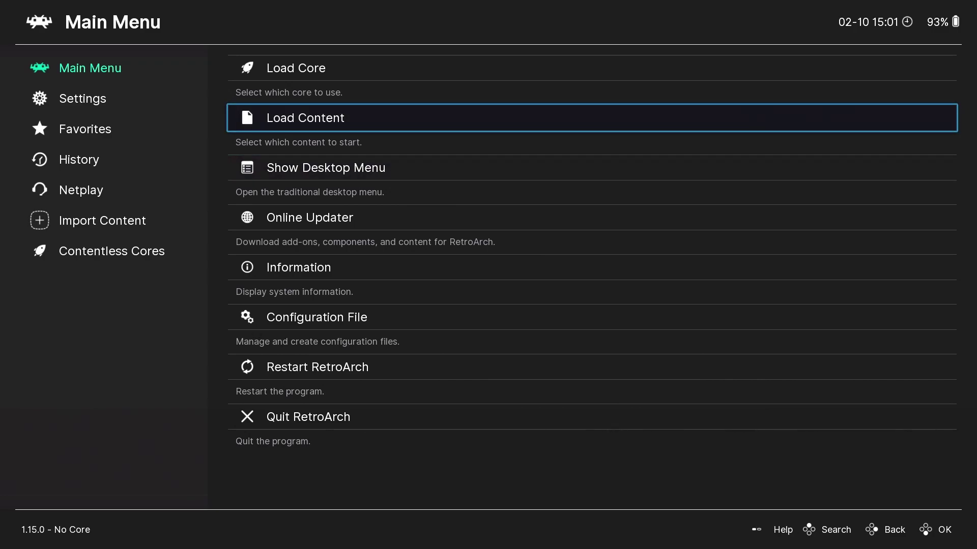
{"action": "key", "text": "Return"}
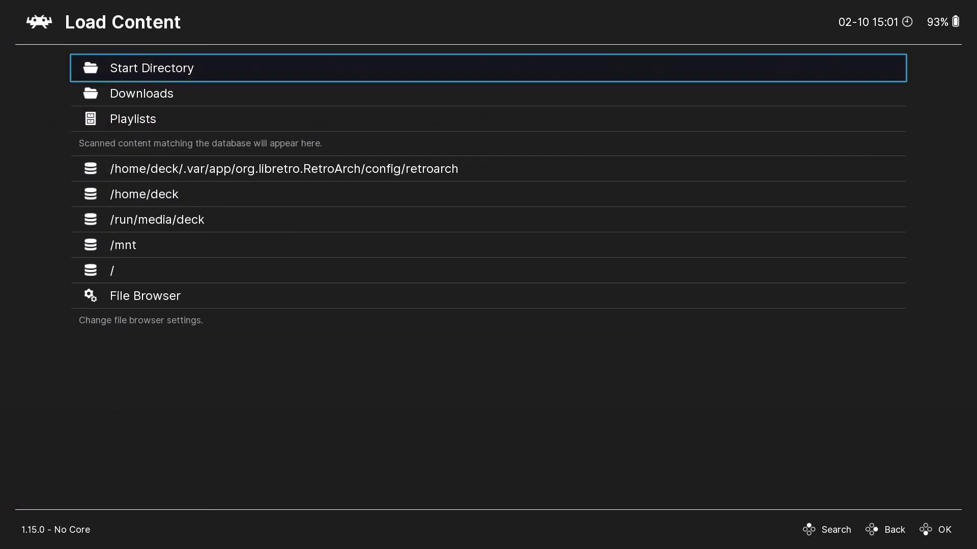
{"action": "key", "text": "Return"}
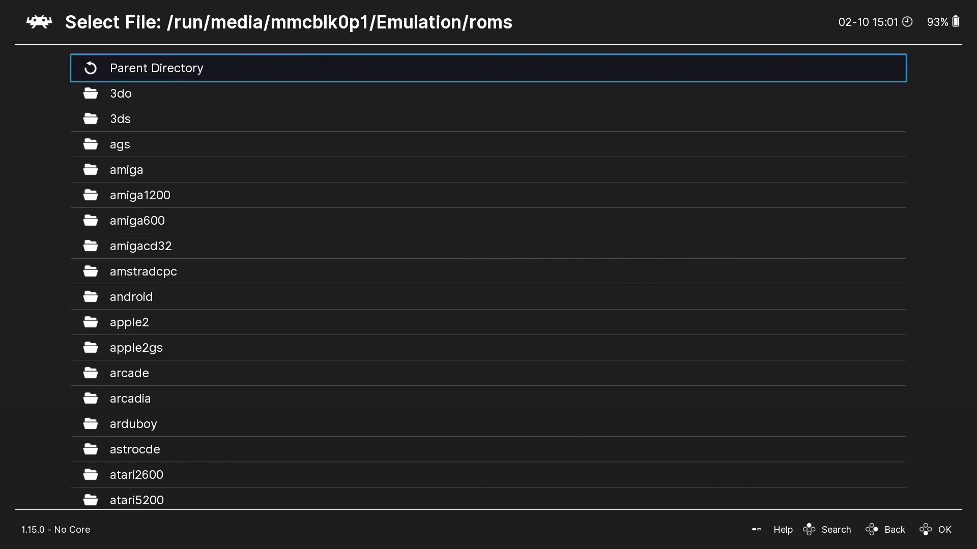
Step: Open the x68000 folder in the Emulation/roms directory
{"action": "key", "text": "Down"}
{"action": "key", "text": "Down"}
{"action": "key", "text": "Down"}
{"action": "key", "text": "Down"}
{"action": "key", "text": "Down"}
{"action": "key", "text": "Down"}
{"action": "key", "text": "Down"}
{"action": "key", "text": "Down"}
{"action": "key", "text": "Down"}
{"action": "key", "text": "Down"}
{"action": "key", "text": "Down"}
{"action": "key", "text": "Down"}
{"action": "key", "text": "Down"}
{"action": "key", "text": "Down"}
{"action": "key", "text": "Down"}
{"action": "key", "text": "Down"}
{"action": "key", "text": "Down"}
{"action": "key", "text": "Down"}
{"action": "key", "text": "Down"}
{"action": "key", "text": "Down"}
{"action": "key", "text": "Down"}
{"action": "key", "text": "Down"}
{"action": "key", "text": "Down"}
{"action": "key", "text": "Down"}
{"action": "key", "text": "Down"}
{"action": "key", "text": "Down"}
{"action": "key", "text": "Down"}
{"action": "key", "text": "Down"}
{"action": "key", "text": "Down"}
{"action": "key", "text": "Down"}
{"action": "key", "text": "Down"}
{"action": "key", "text": "Down"}
{"action": "key", "text": "Down"}
{"action": "key", "text": "Down"}
{"action": "key", "text": "Down"}
{"action": "key", "text": "Down"}
{"action": "key", "text": "Down"}
{"action": "key", "text": "Down"}
{"action": "key", "text": "Down"}
{"action": "key", "text": "Down"}
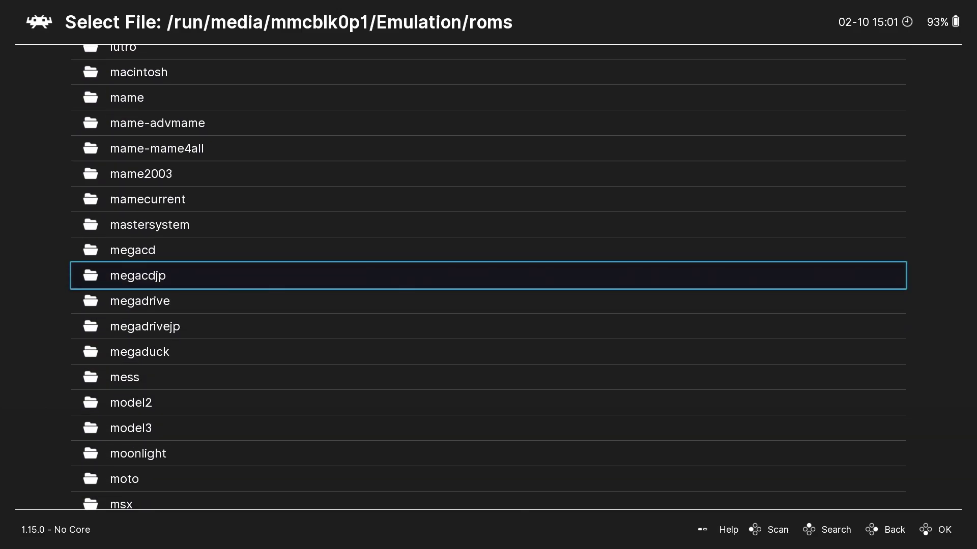
{"action": "key", "text": "Down"}
{"action": "key", "text": "Down"}
{"action": "key", "text": "Down"}
{"action": "key", "text": "Down"}
{"action": "key", "text": "Down"}
{"action": "key", "text": "Down"}
{"action": "key", "text": "Down"}
{"action": "key", "text": "Down"}
{"action": "key", "text": "Down"}
{"action": "key", "text": "Down"}
{"action": "key", "text": "Down"}
{"action": "key", "text": "Down"}
{"action": "key", "text": "Down"}
{"action": "key", "text": "Down"}
{"action": "key", "text": "Down"}
{"action": "key", "text": "Down"}
{"action": "key", "text": "Down"}
{"action": "key", "text": "Down"}
{"action": "key", "text": "Down"}
{"action": "key", "text": "Down"}
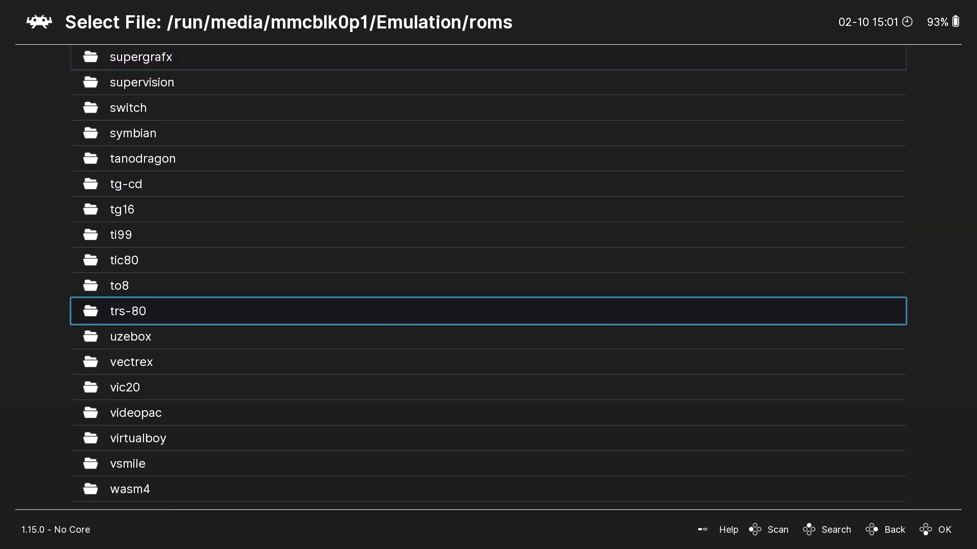
{"action": "key", "text": "Down"}
{"action": "key", "text": "Down"}
{"action": "key", "text": "Down"}
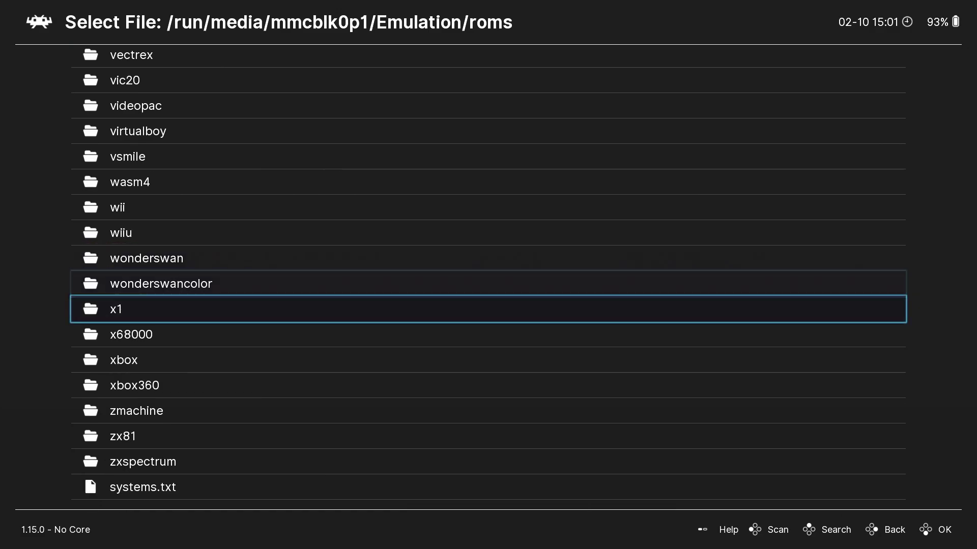
{"action": "key", "text": "Return"}
Step: Load FINAL FIGHT.HDF with the Sharp - X68000 (PX68k) core
{"action": "key", "text": "Down"}
{"action": "key", "text": "Down"}
{"action": "key", "text": "Down"}
{"action": "key", "text": "Down"}
{"action": "key", "text": "Down"}
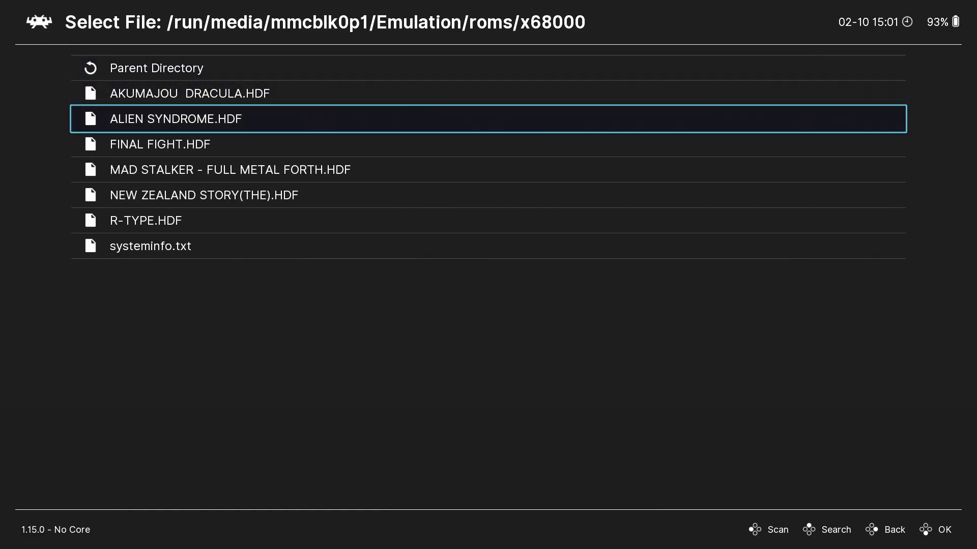
{"action": "key", "text": "Down"}
{"action": "key", "text": "Down"}
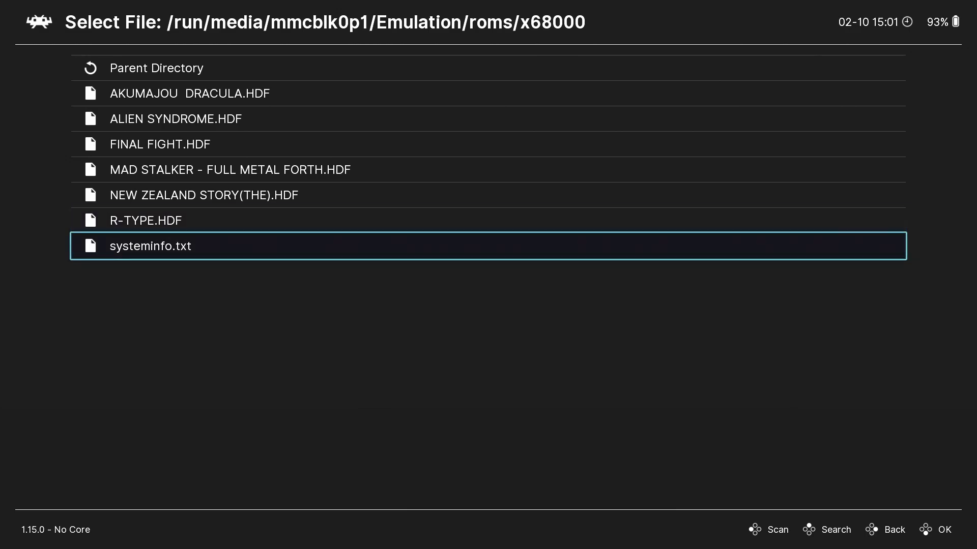
{"action": "key", "text": "Up"}
{"action": "key", "text": "Up"}
{"action": "key", "text": "Up"}
{"action": "key", "text": "Up"}
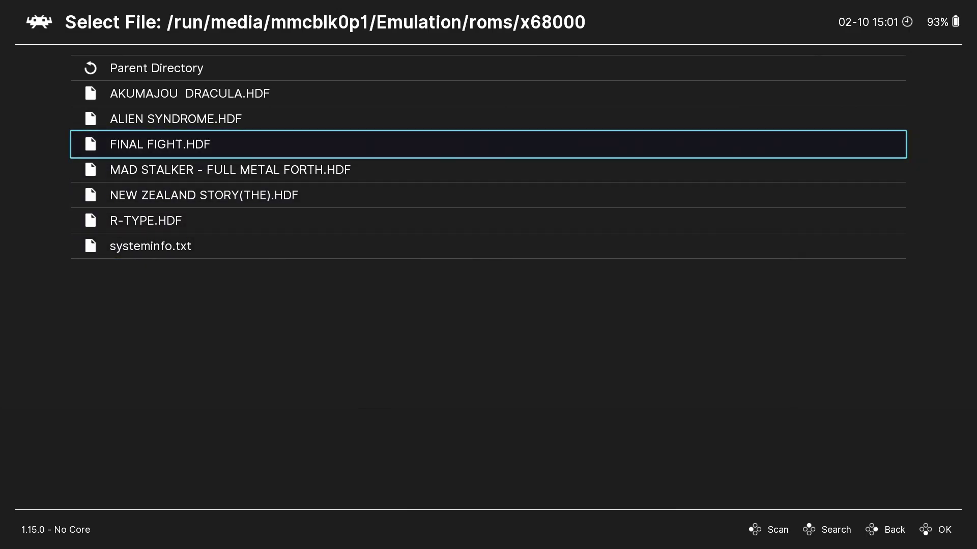
{"action": "key", "text": "Return"}
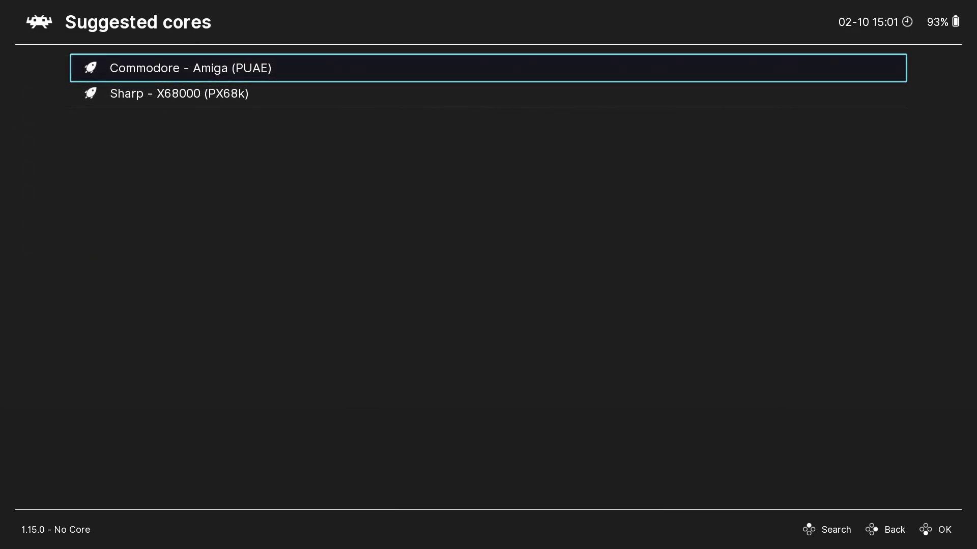
{"action": "key", "text": "Down"}
{"action": "key", "text": "Return"}
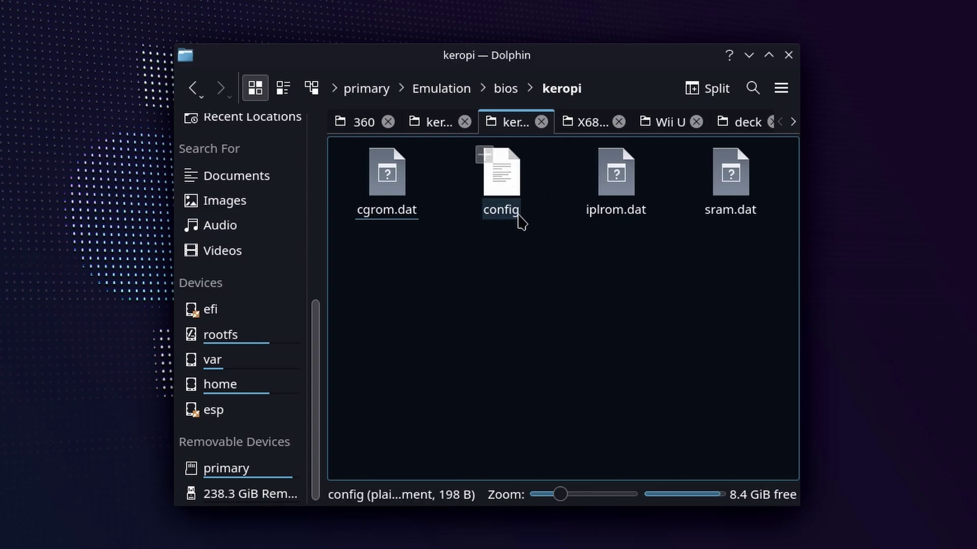
Step: In the Dolphin file manager, copy AKUMAJOU DRACULA.HDF and ALIEN SYNDROME.HDF from the removable media's X68000 folder
{"action": "key", "text": "ctrl+Tab"}
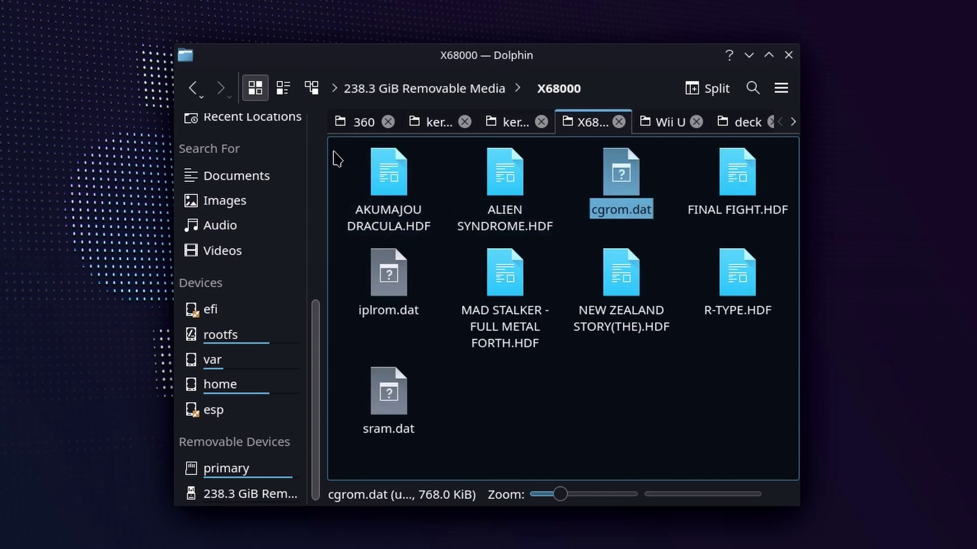
{"action": "left_click_drag", "start_coordinate": [333, 151], "coordinate": [526, 182]}
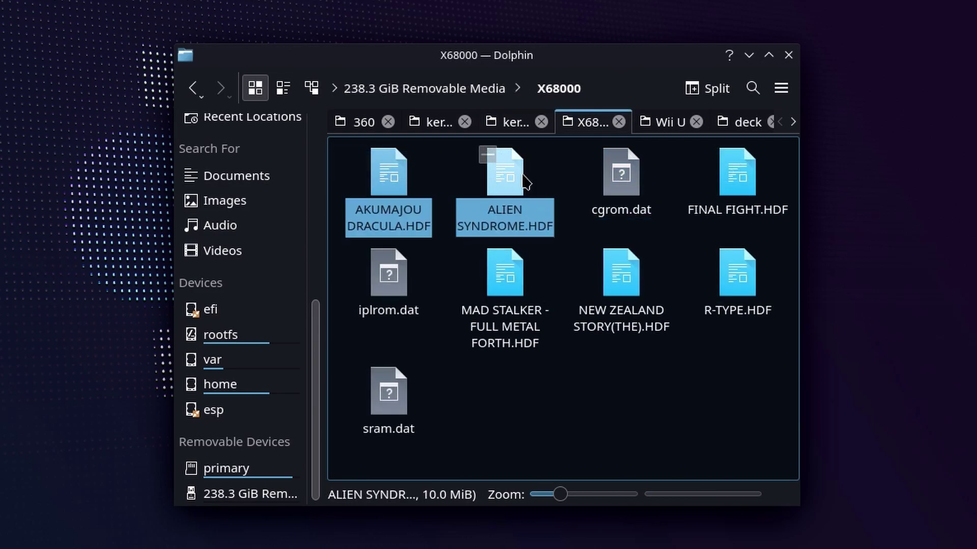
{"action": "right_click", "coordinate": [527, 204]}
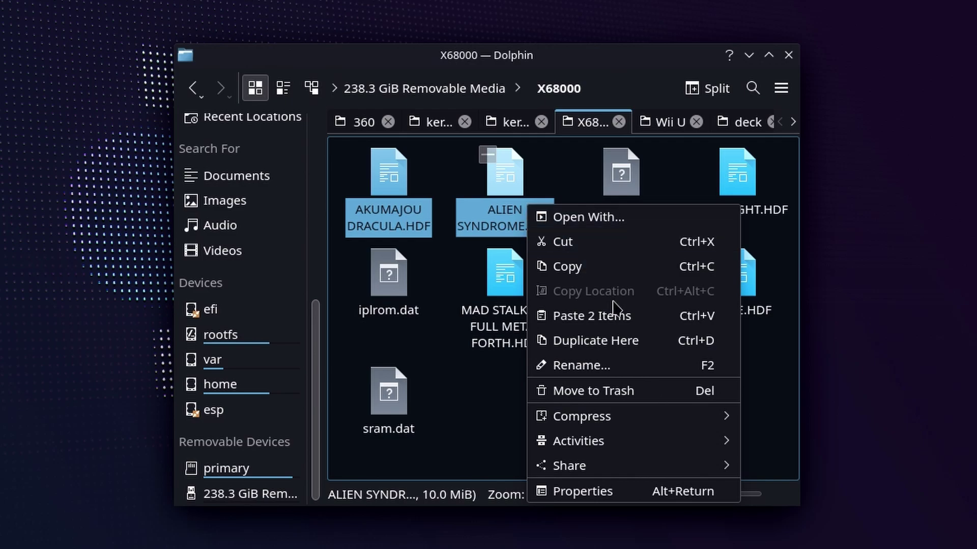
{"action": "left_click", "coordinate": [624, 273]}
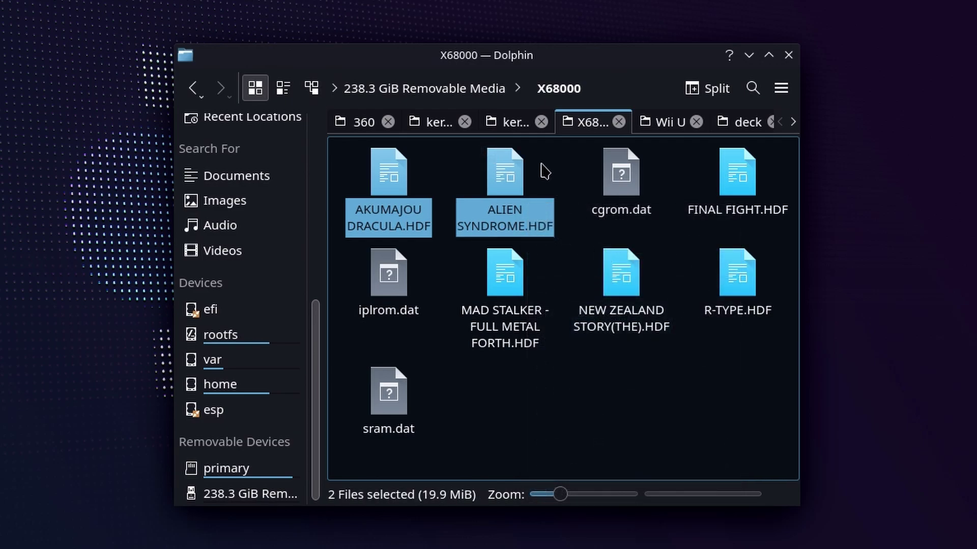
Step: Open the primary card's Emulation/roms/x68000 folder as the destination for the copied games
{"action": "left_click", "coordinate": [516, 123]}
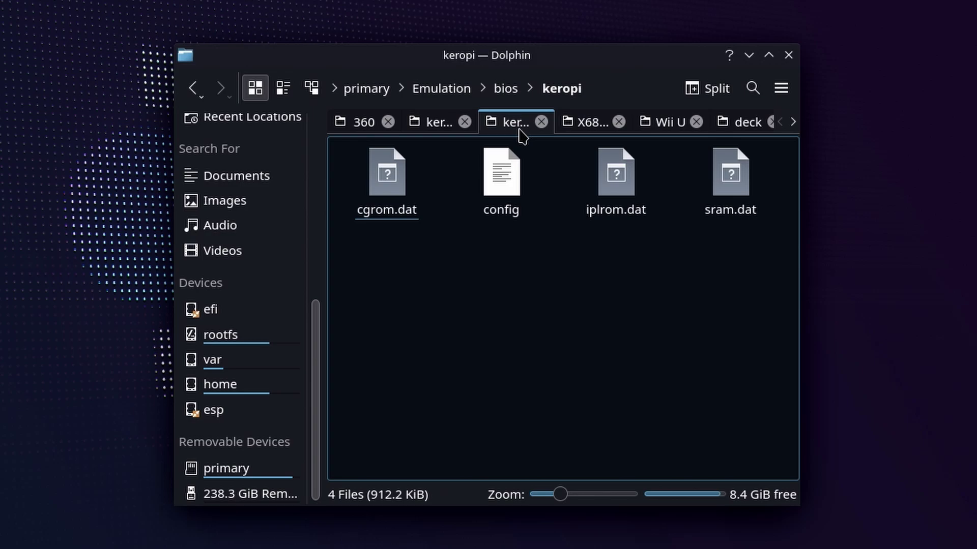
{"action": "left_click", "coordinate": [464, 93]}
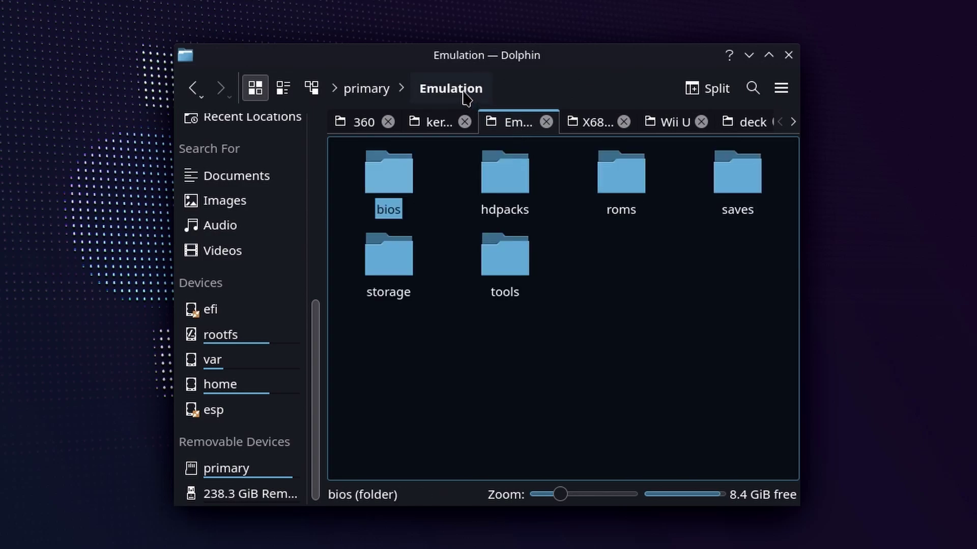
{"action": "left_click", "coordinate": [621, 189]}
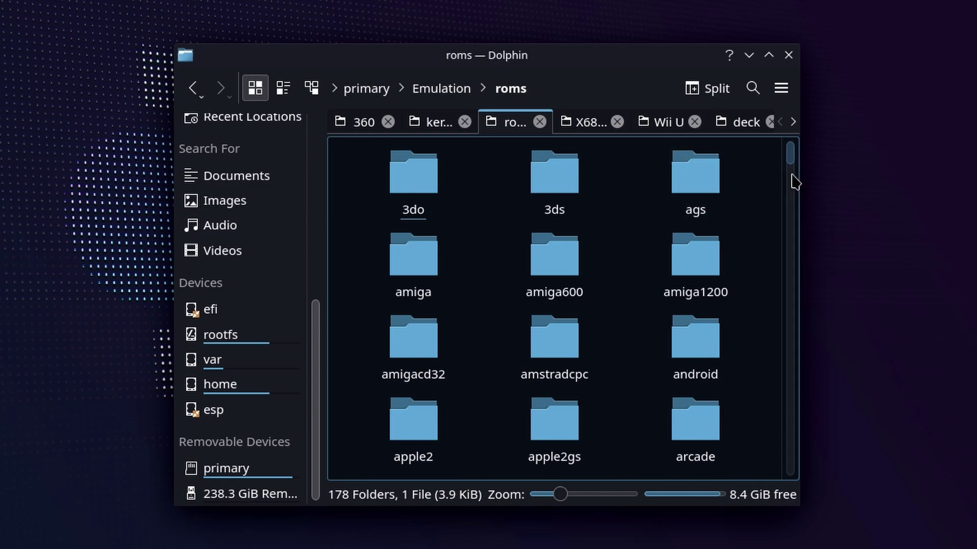
{"action": "left_click_drag", "start_coordinate": [793, 163], "coordinate": [854, 535]}
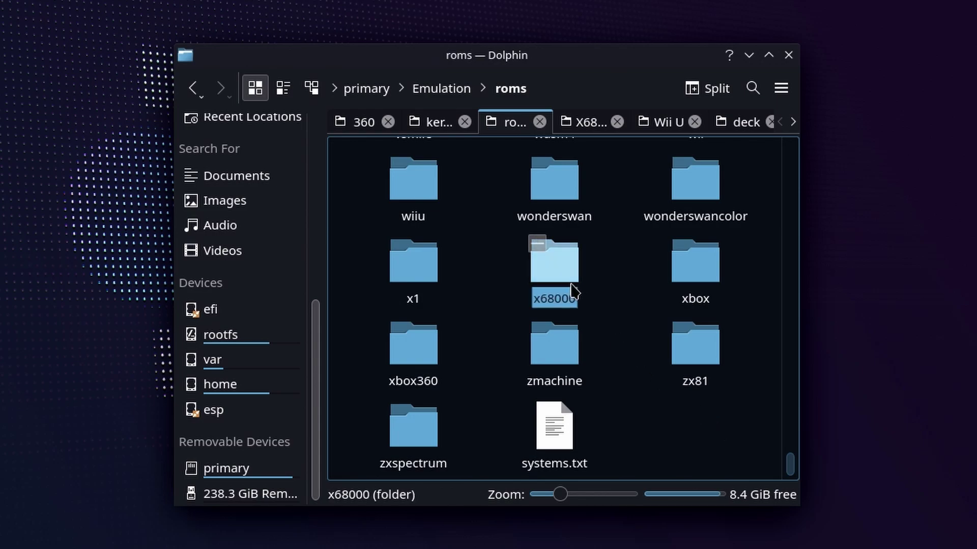
{"action": "left_click", "coordinate": [555, 269]}
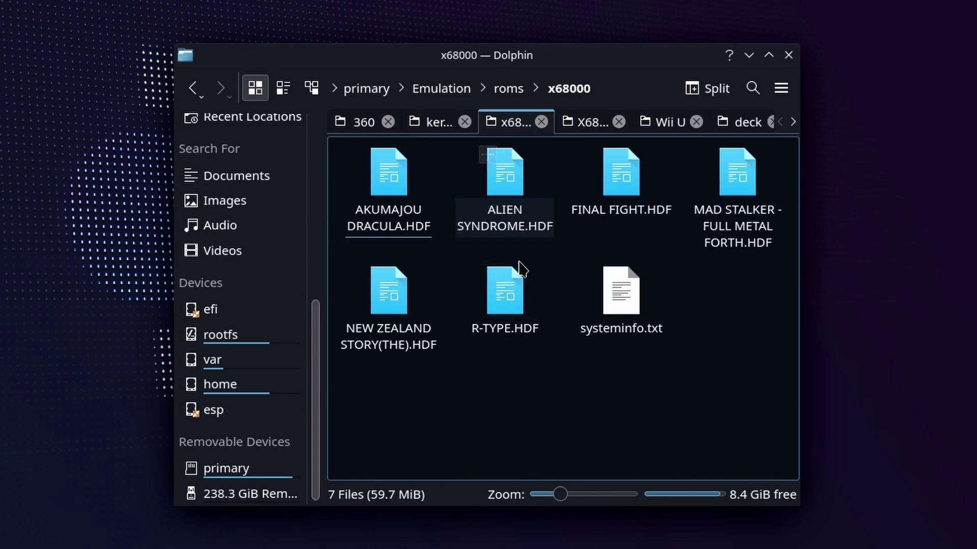
{"action": "key", "text": "s"}
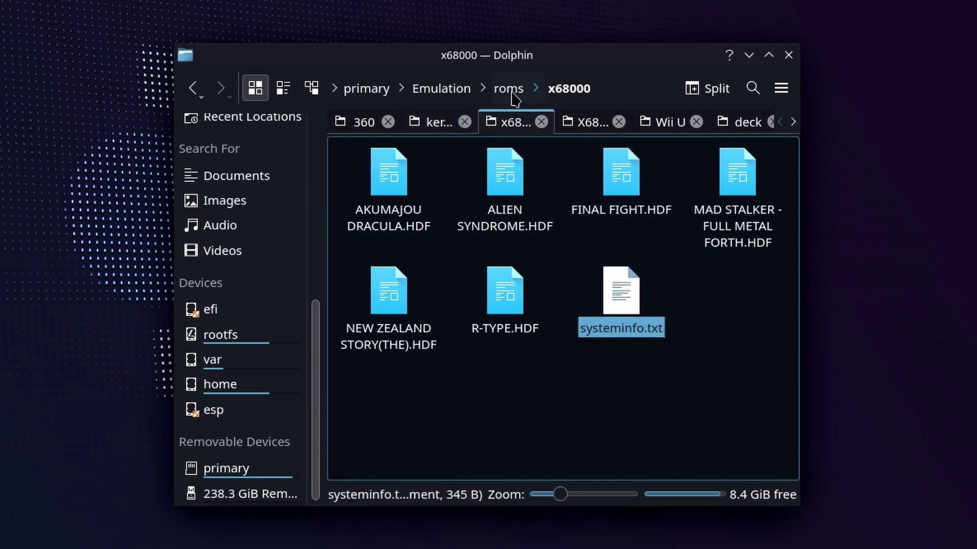
Step: Return to the Emulation folder, open bios and look through its contents
{"action": "left_click", "coordinate": [460, 88]}
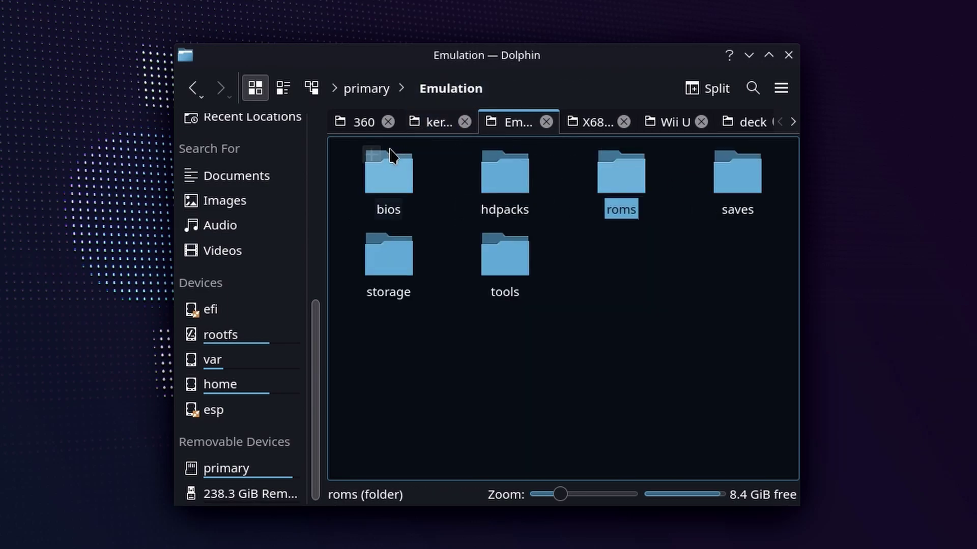
{"action": "double_click", "coordinate": [411, 189]}
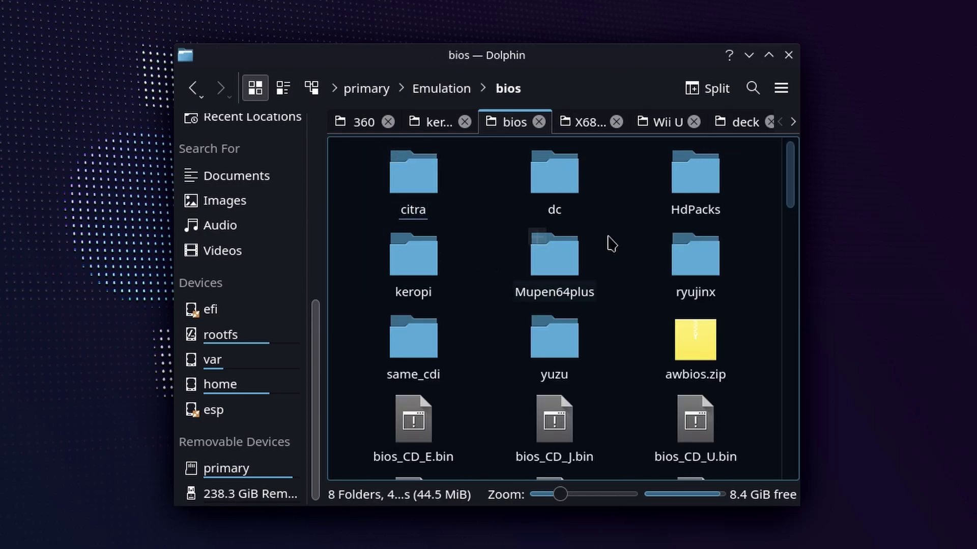
{"action": "left_click_drag", "start_coordinate": [796, 184], "coordinate": [792, 477]}
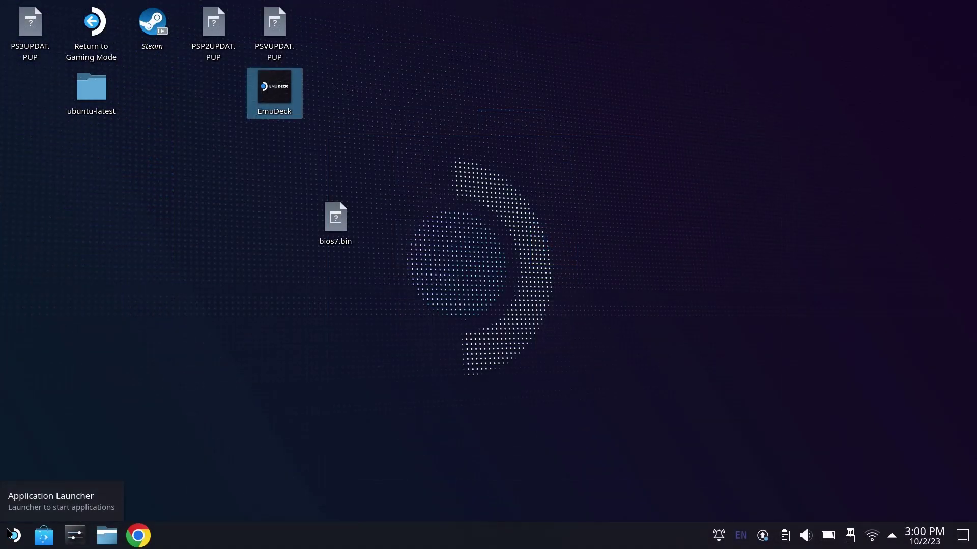
Step: Launch RetroArch from the list of all installed applications
{"action": "left_click", "coordinate": [11, 534]}
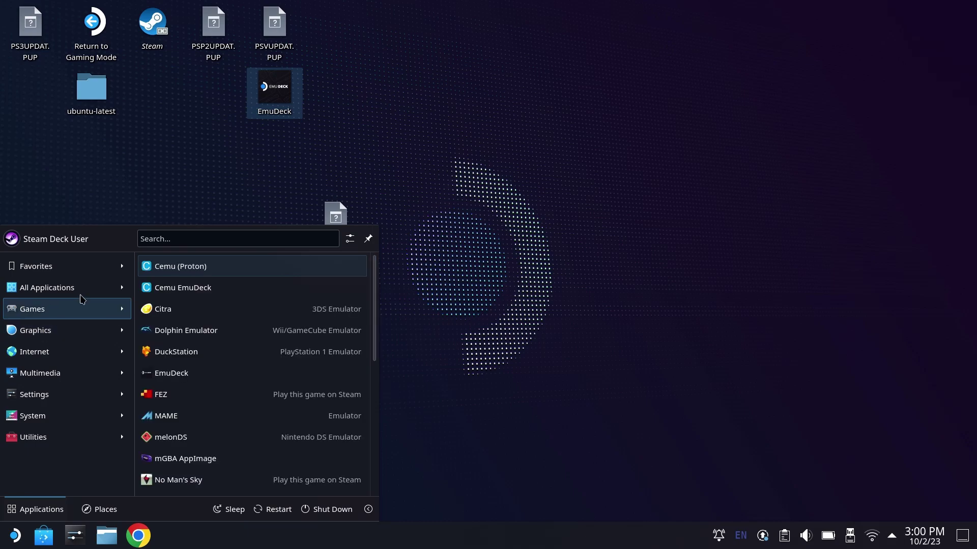
{"action": "mouse_move", "coordinate": [105, 283]}
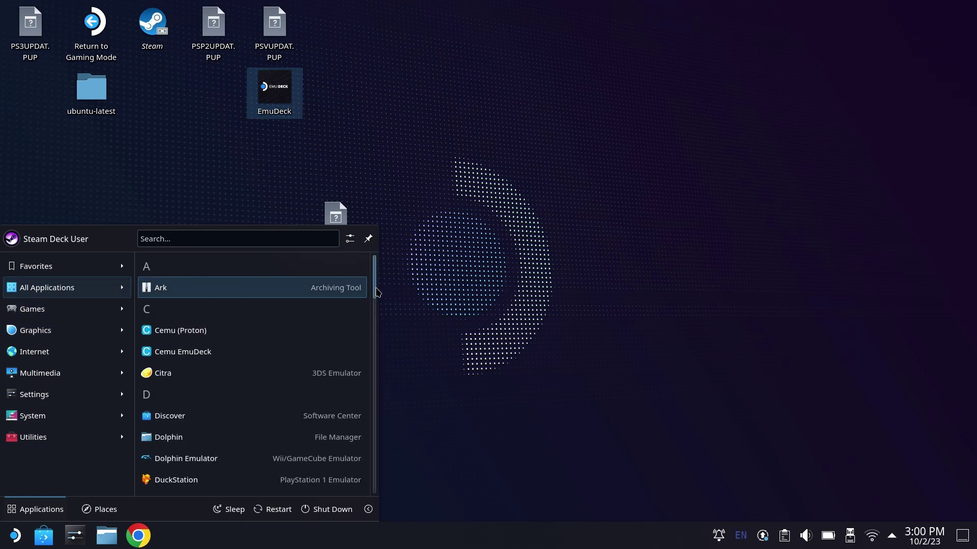
{"action": "left_click_drag", "start_coordinate": [377, 291], "coordinate": [378, 441]}
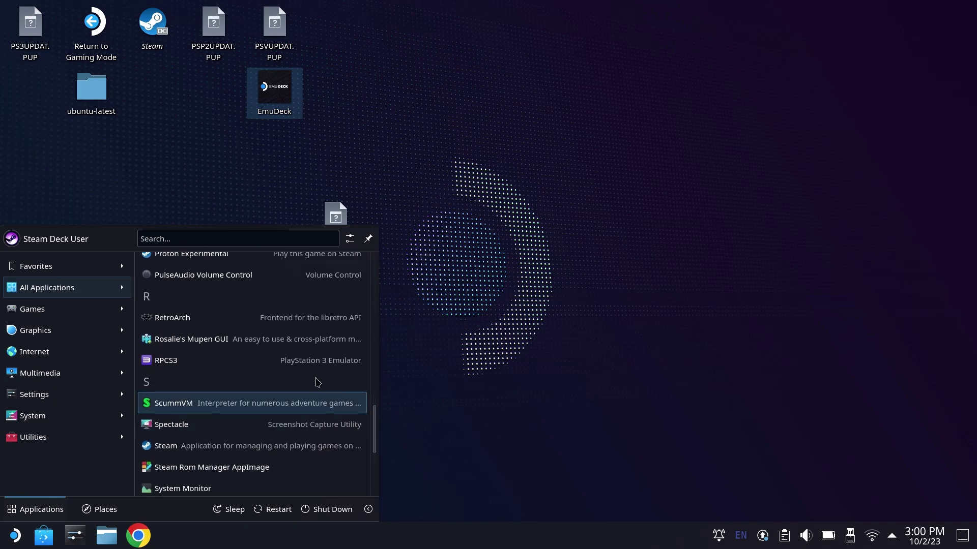
{"action": "left_click", "coordinate": [254, 320]}
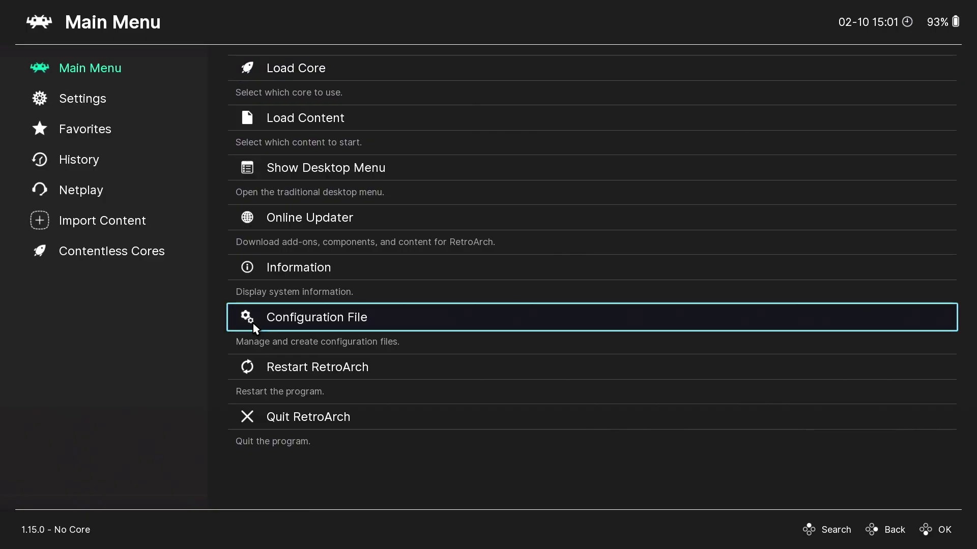
Step: Choose to load content and browse from the roms start directory into the x68000 folder
{"action": "key", "text": "Up"}
{"action": "key", "text": "Up"}
{"action": "key", "text": "Up"}
{"action": "key", "text": "Up"}
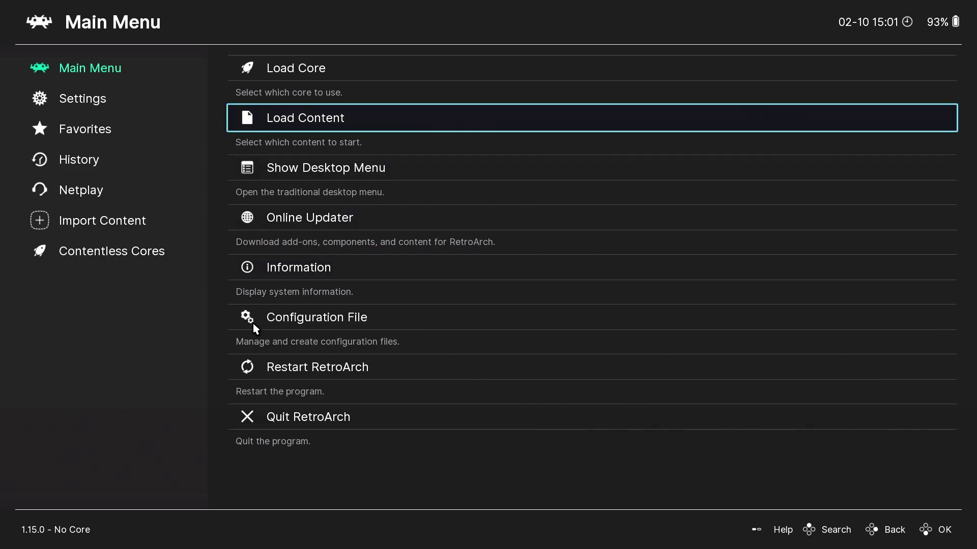
{"action": "key", "text": "Return"}
{"action": "key", "text": "Down"}
{"action": "key", "text": "Down"}
{"action": "key", "text": "Down"}
{"action": "key", "text": "Down"}
{"action": "key", "text": "Down"}
{"action": "key", "text": "Down"}
{"action": "key", "text": "Down"}
{"action": "key", "text": "Down"}
{"action": "key", "text": "Down"}
{"action": "key", "text": "Down"}
{"action": "key", "text": "Down"}
{"action": "key", "text": "Down"}
{"action": "key", "text": "Down"}
{"action": "key", "text": "Down"}
{"action": "key", "text": "Down"}
{"action": "key", "text": "Down"}
{"action": "key", "text": "Down"}
{"action": "key", "text": "Down"}
{"action": "key", "text": "Down"}
{"action": "key", "text": "Down"}
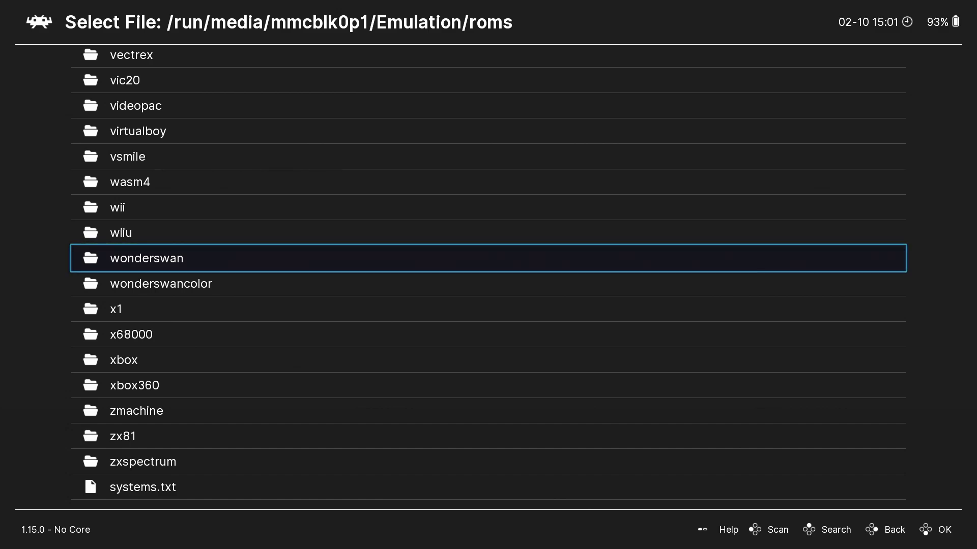
{"action": "key", "text": "Down"}
{"action": "key", "text": "Down"}
{"action": "key", "text": "Down"}
{"action": "key", "text": "Return"}
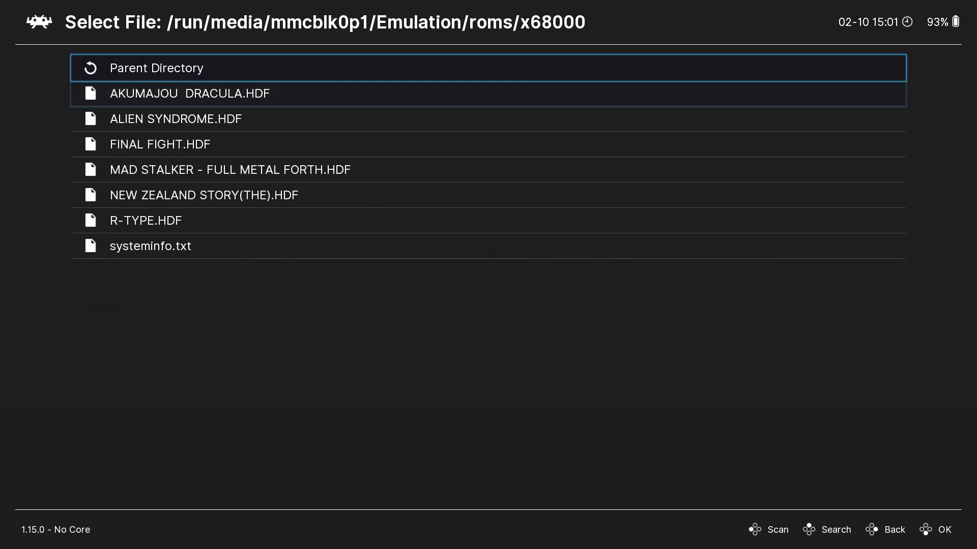
Step: Pick FINAL FIGHT.HDF from the x68000 games and run it with the Sharp - X68000 (PX68k) core
{"action": "key", "text": "Down"}
{"action": "key", "text": "Down"}
{"action": "key", "text": "Down"}
{"action": "key", "text": "Down"}
{"action": "key", "text": "Down"}
{"action": "key", "text": "Down"}
{"action": "key", "text": "Down"}
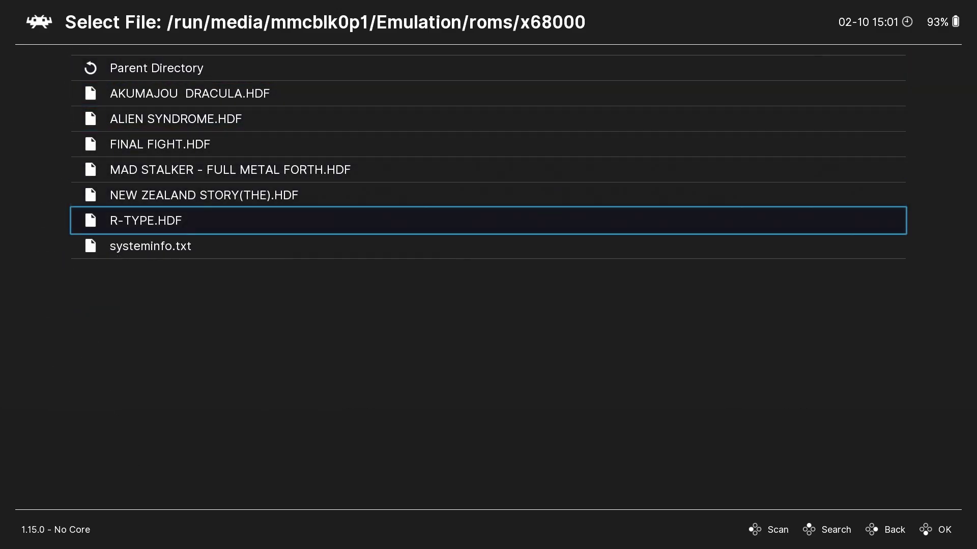
{"action": "key", "text": "Up"}
{"action": "key", "text": "Up"}
{"action": "key", "text": "Up"}
{"action": "key", "text": "Up"}
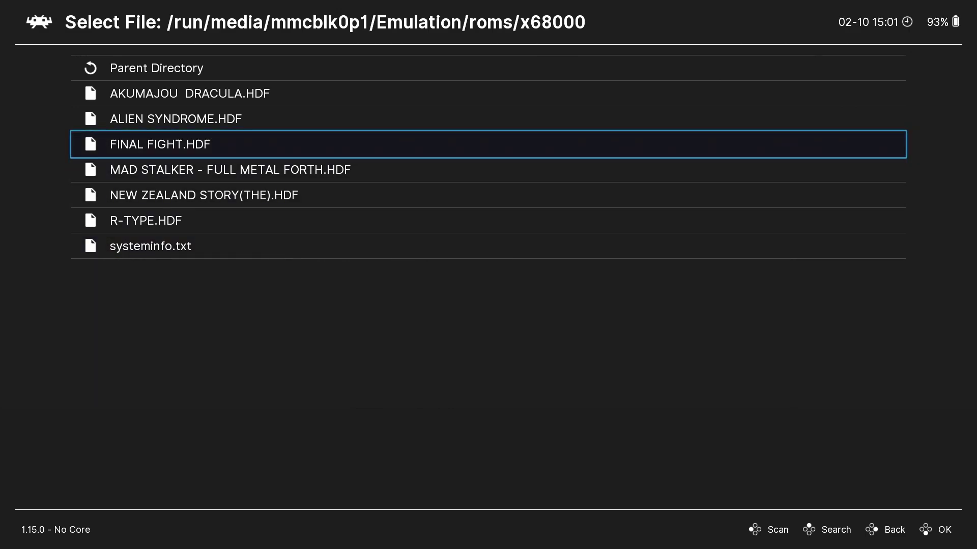
{"action": "key", "text": "Return"}
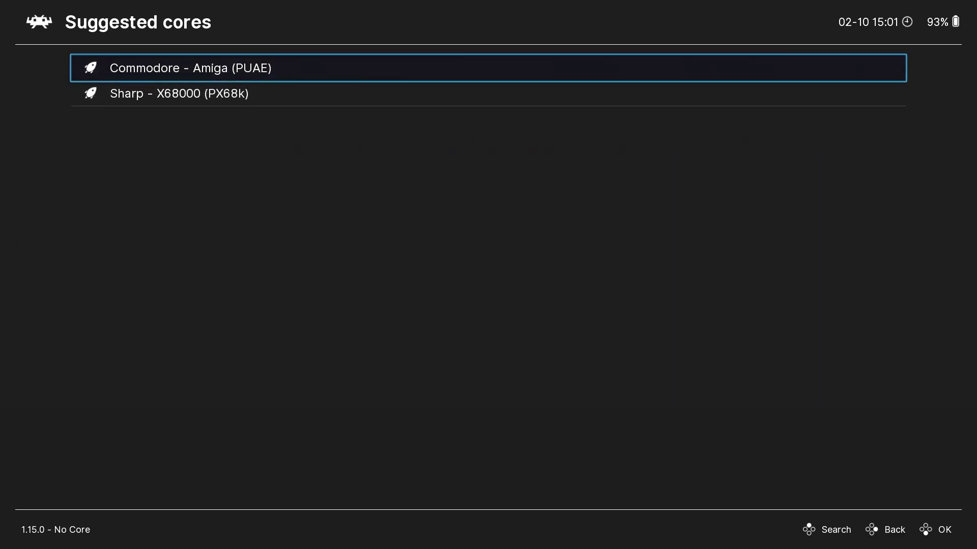
{"action": "key", "text": "Down"}
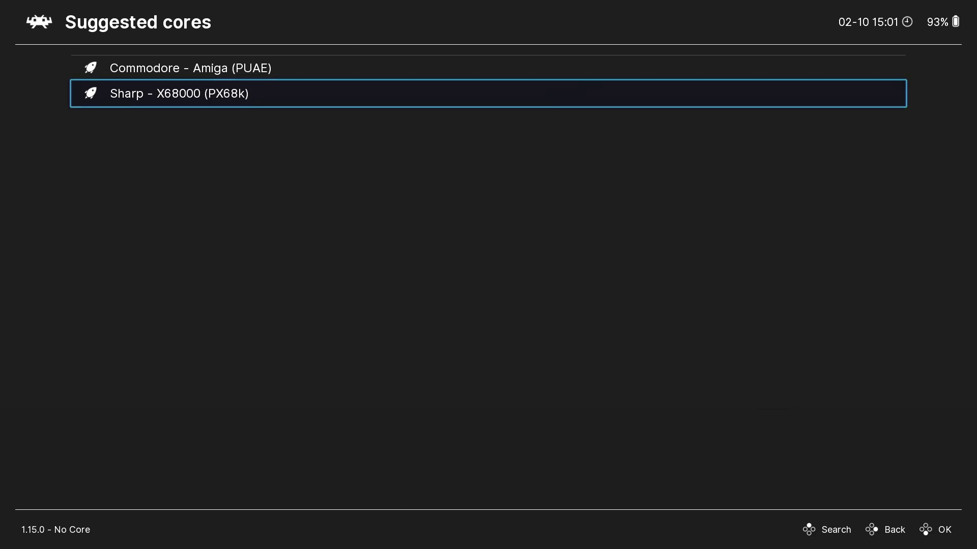
{"action": "key", "text": "Return"}
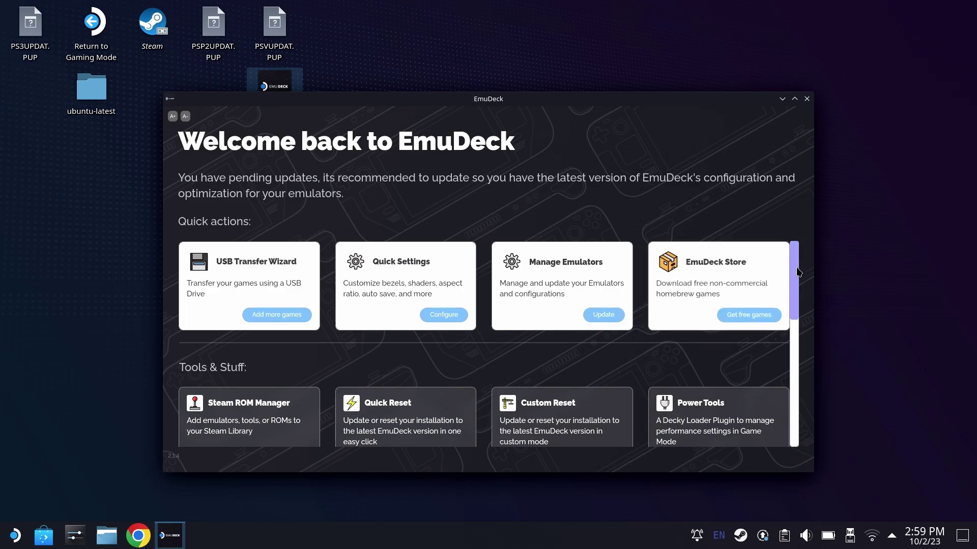
Step: Launch Steam ROM Manager from EmuDeck's tools and agree to exit Steam
{"action": "scroll", "coordinate": [806, 278], "scroll_direction": "down", "scroll_amount": 1}
{"action": "scroll", "coordinate": [806, 285], "scroll_direction": "down", "scroll_amount": 3}
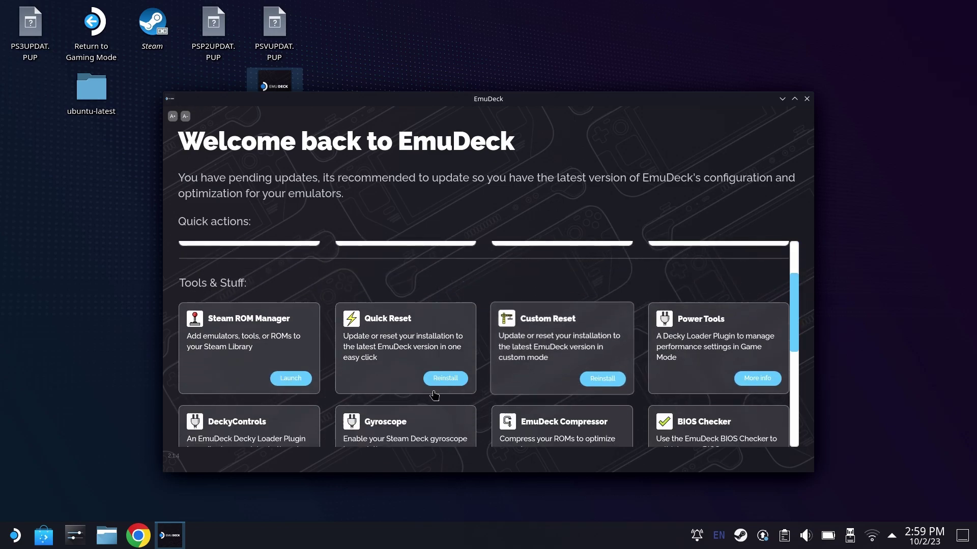
{"action": "left_click", "coordinate": [291, 379]}
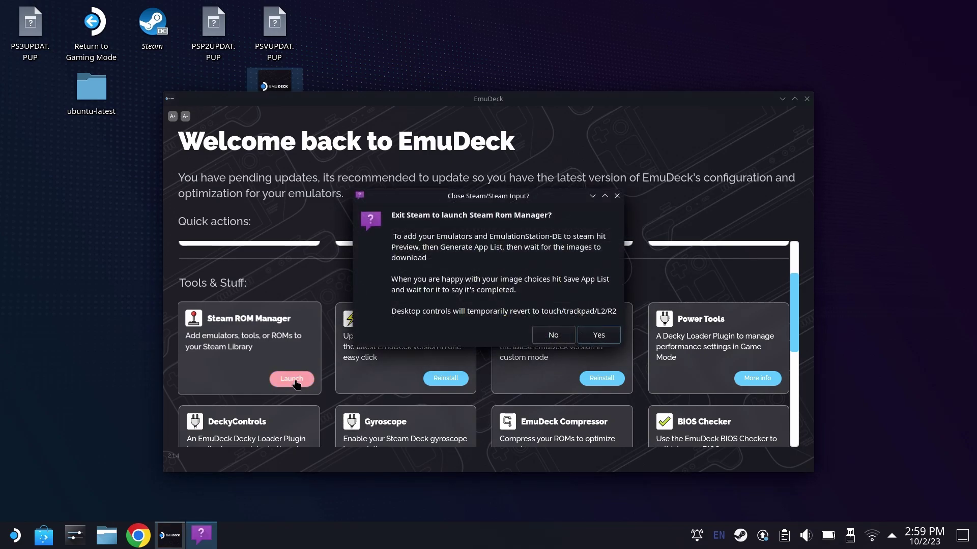
{"action": "left_click", "coordinate": [579, 335]}
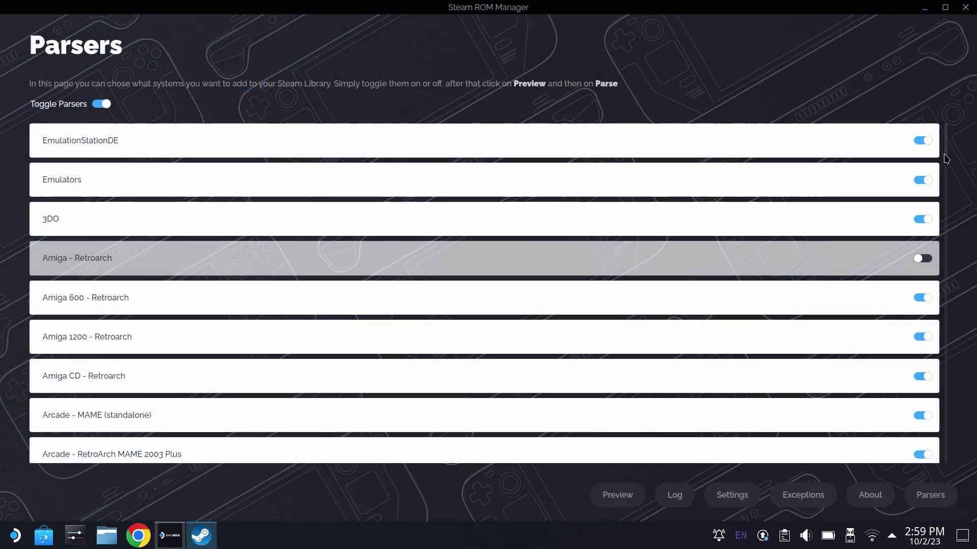
Step: Look through the parsers down to Sharp X68000 - RetroArch, open the preview page and parse the games
{"action": "left_click_drag", "start_coordinate": [946, 159], "coordinate": [958, 440]}
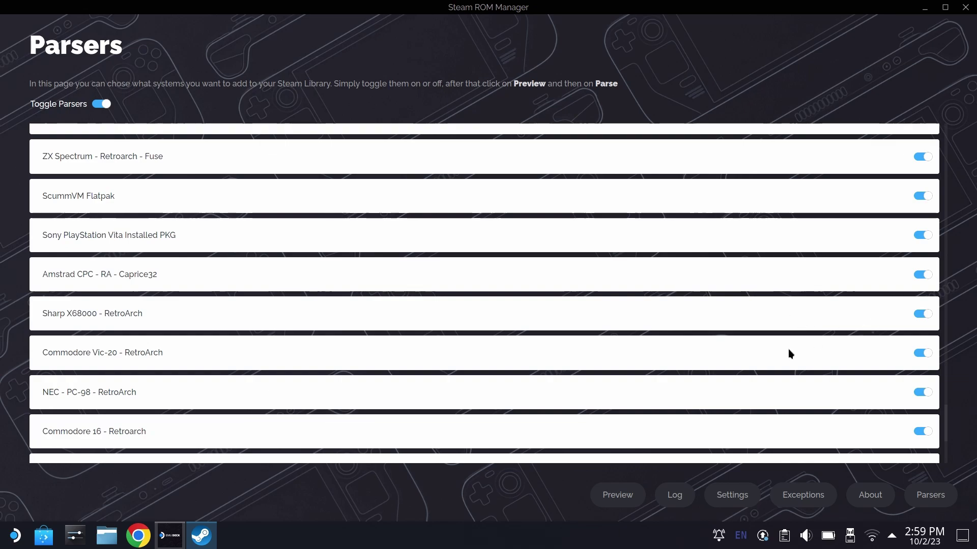
{"action": "left_click", "coordinate": [621, 492]}
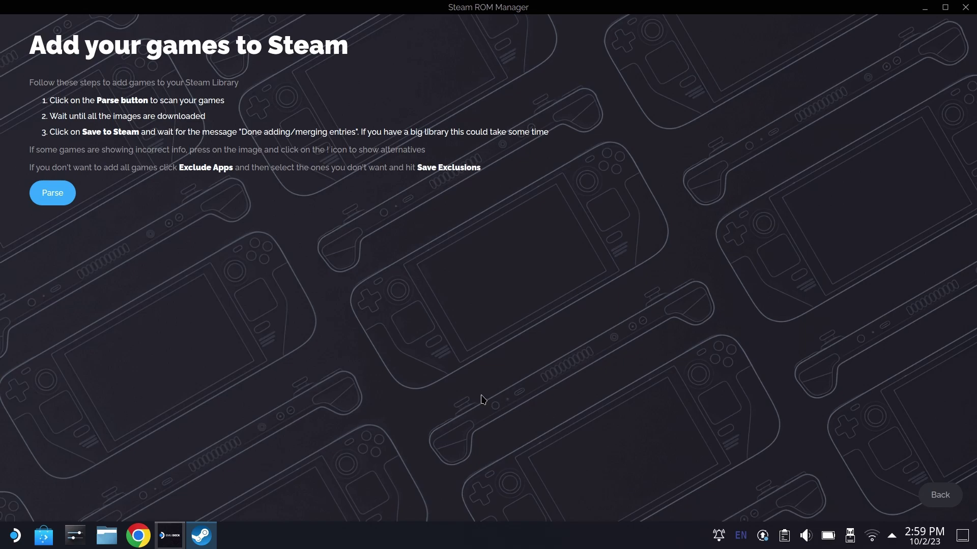
{"action": "left_click", "coordinate": [60, 191]}
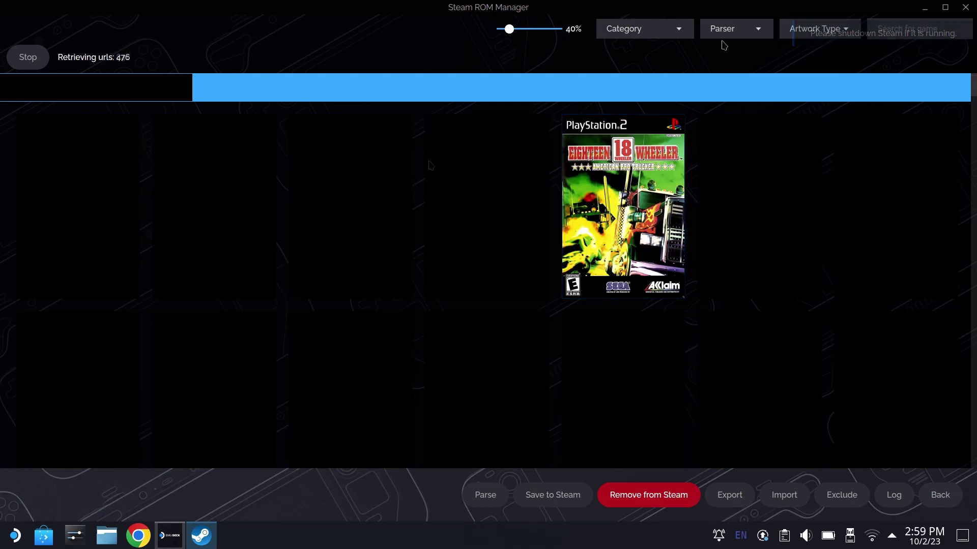
Step: Filter the parsed games by the Sharp X68000 parser
{"action": "left_click", "coordinate": [729, 30]}
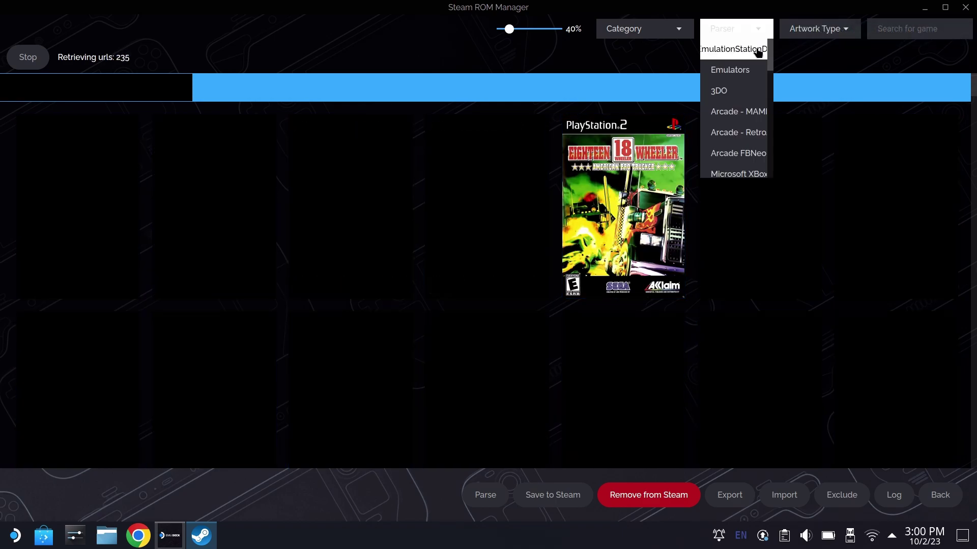
{"action": "left_click_drag", "start_coordinate": [768, 58], "coordinate": [770, 163]}
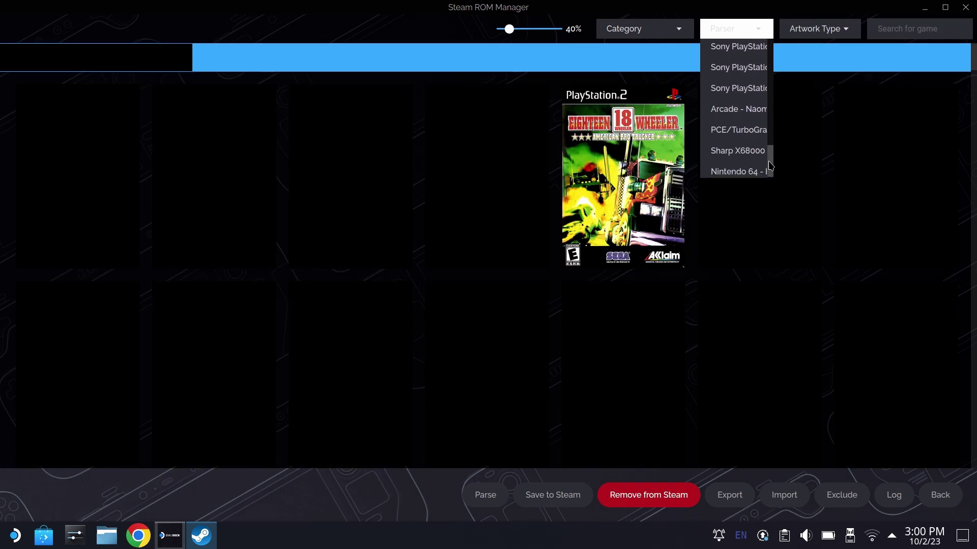
{"action": "left_click", "coordinate": [738, 150]}
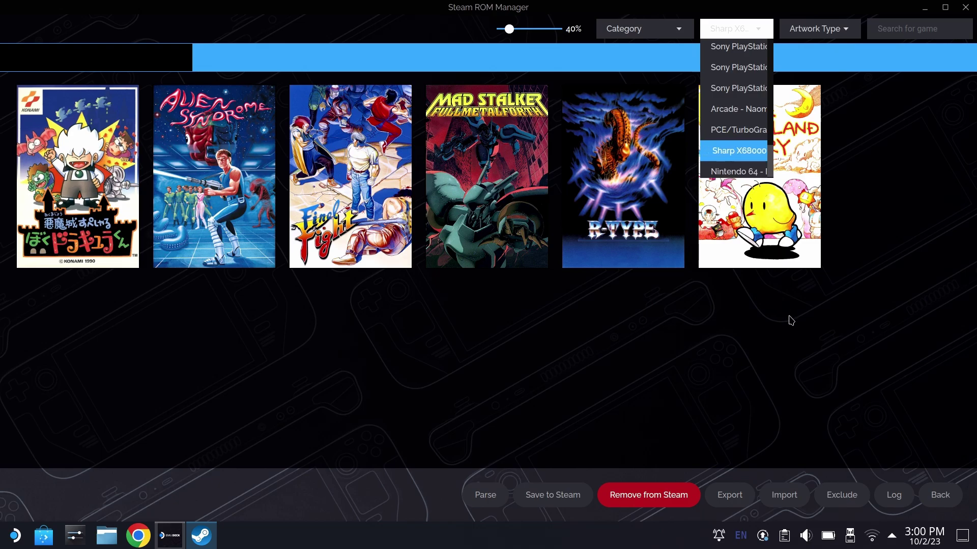